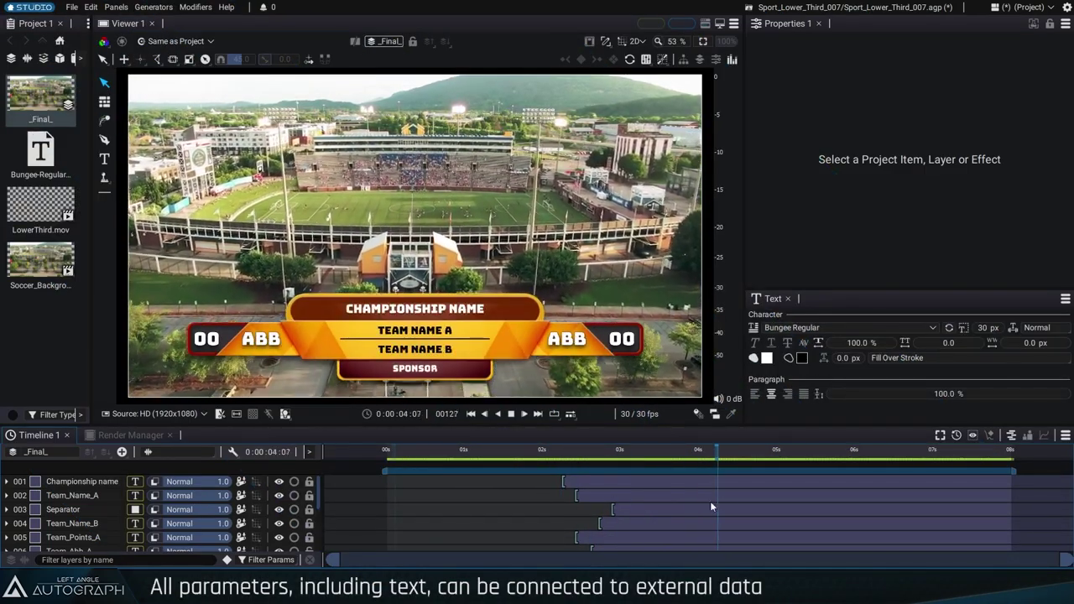
- Drag the timeline playhead back to preview the lower-third animation
drag(730, 458, 649, 464)
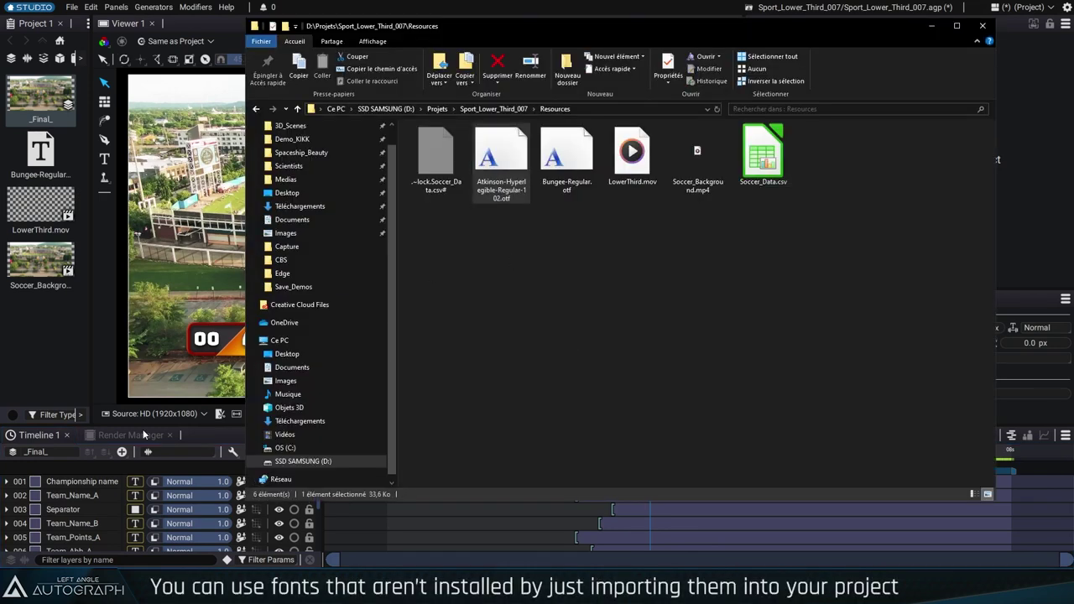
- Import the Atkinson Hyperlegible font and set the Sponsor text in it, then preview
drag(143, 429, 30, 351)
click(38, 155)
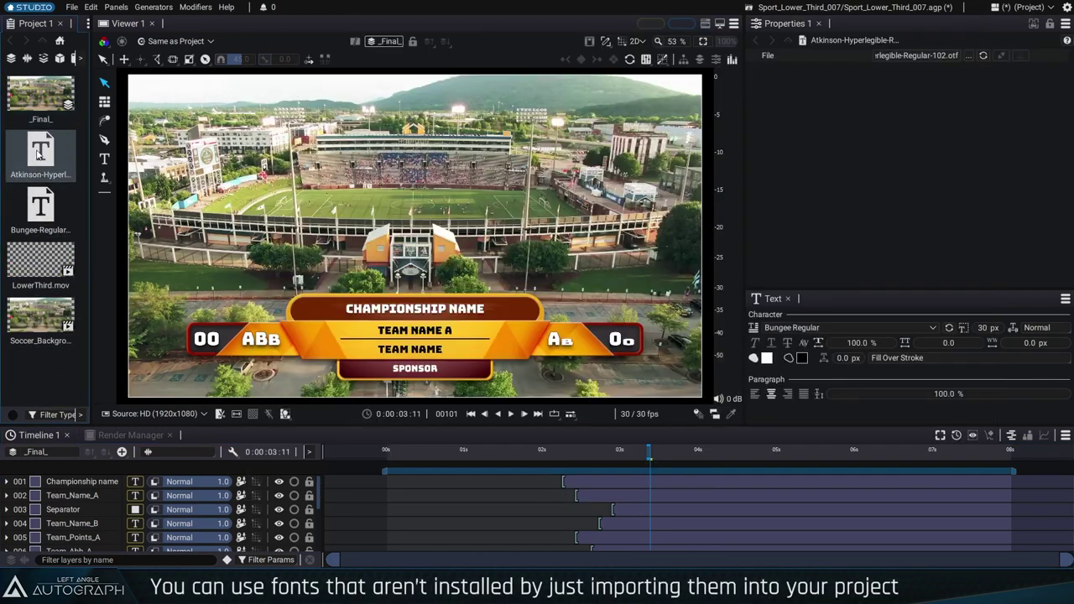
scroll(65, 526, down, 5)
click(75, 513)
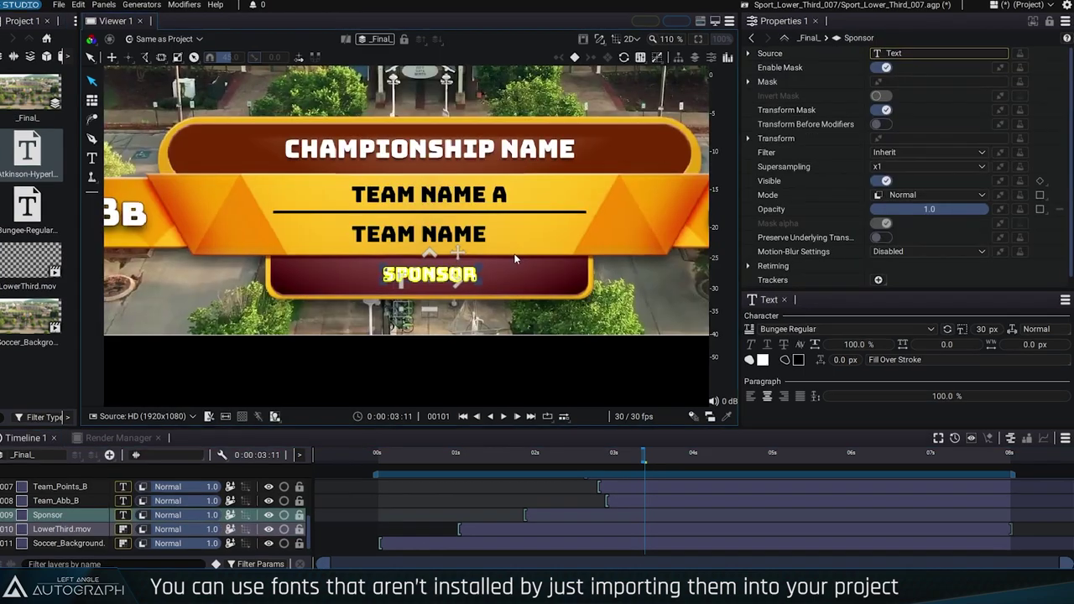
click(797, 349)
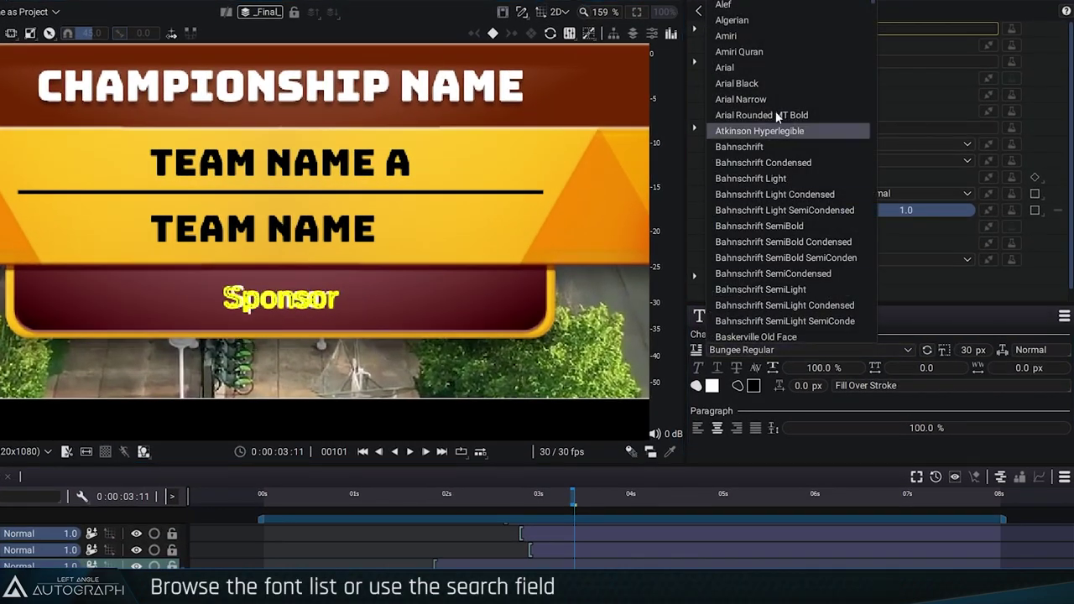
scroll(815, 281, down, 5)
scroll(793, 268, up, 4)
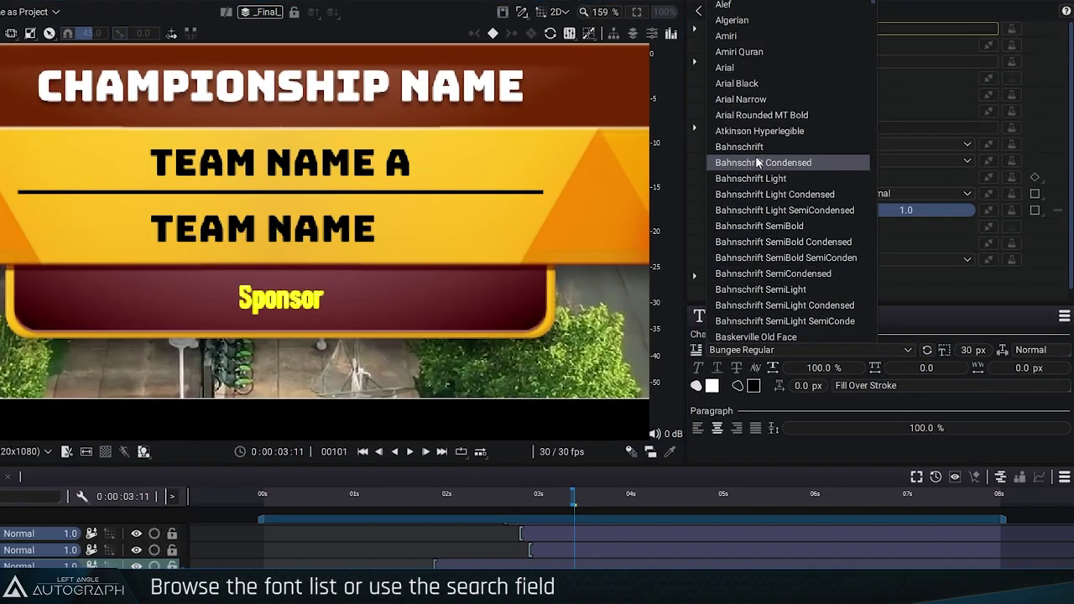
text(atkin)
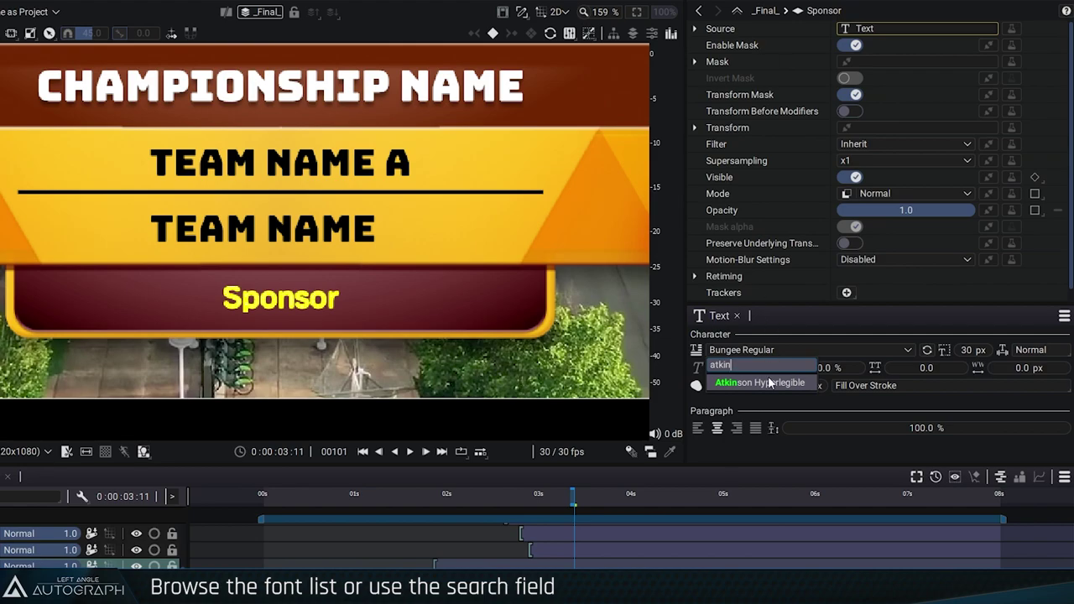
click(769, 383)
drag(625, 505, 497, 512)
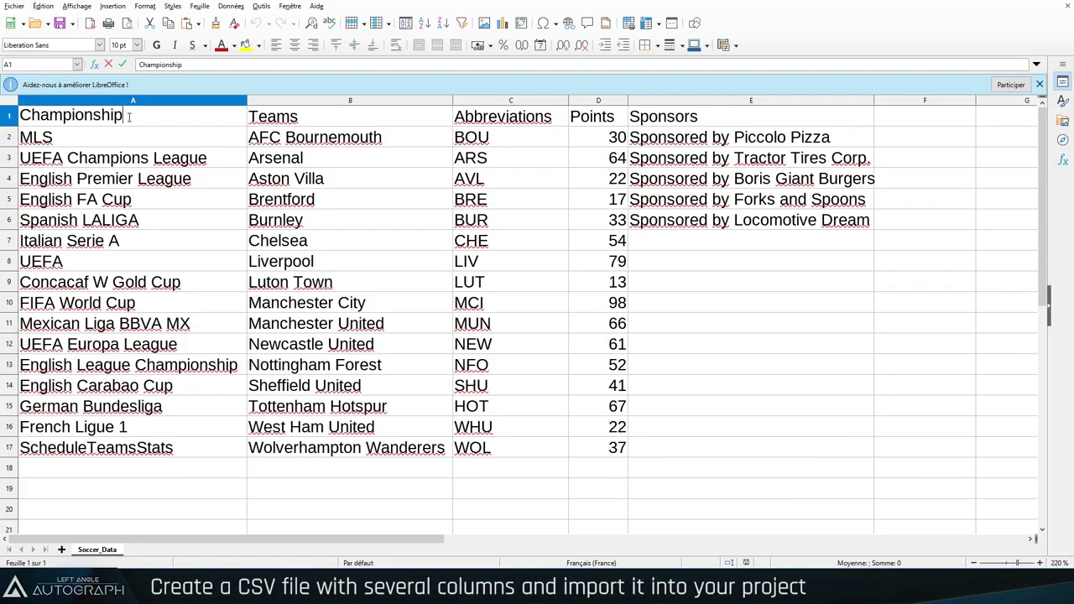
- Review the Teams, Abbreviations, Points and Sponsors column headers in Soccer_Data.csv
click(334, 115)
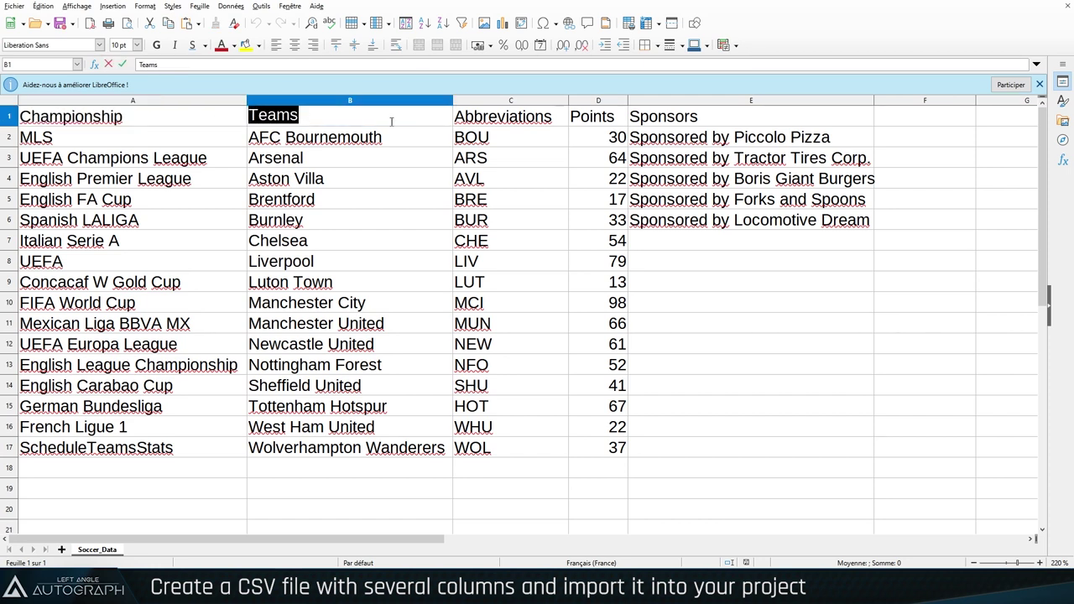
click(528, 118)
click(601, 116)
click(678, 115)
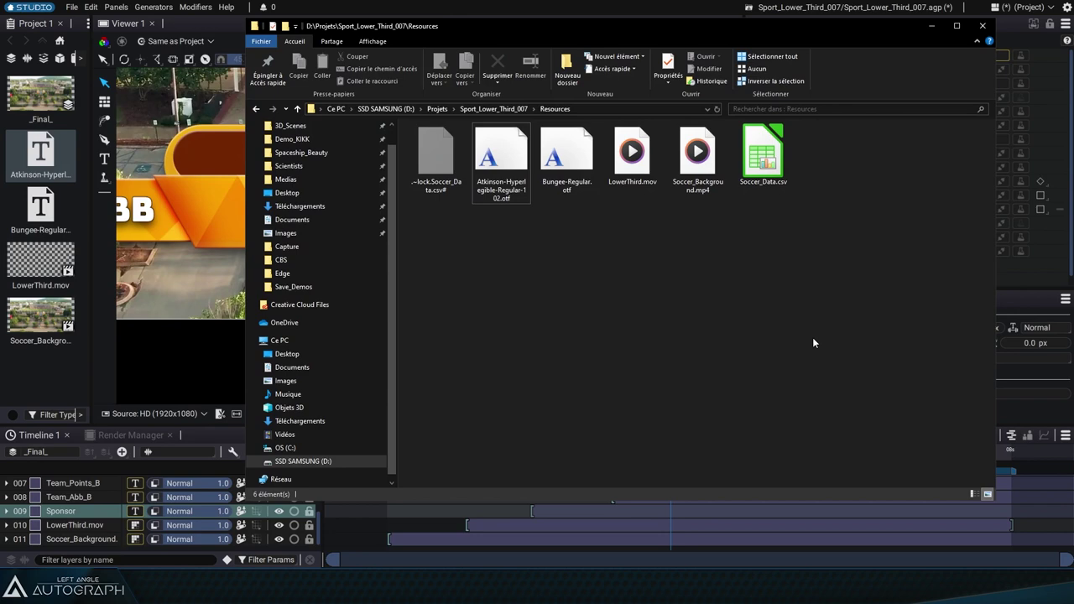
- Import Soccer_Data.csv and enter 'CONNECT YOUR DATA' as the Championship name source text
drag(762, 155, 39, 369)
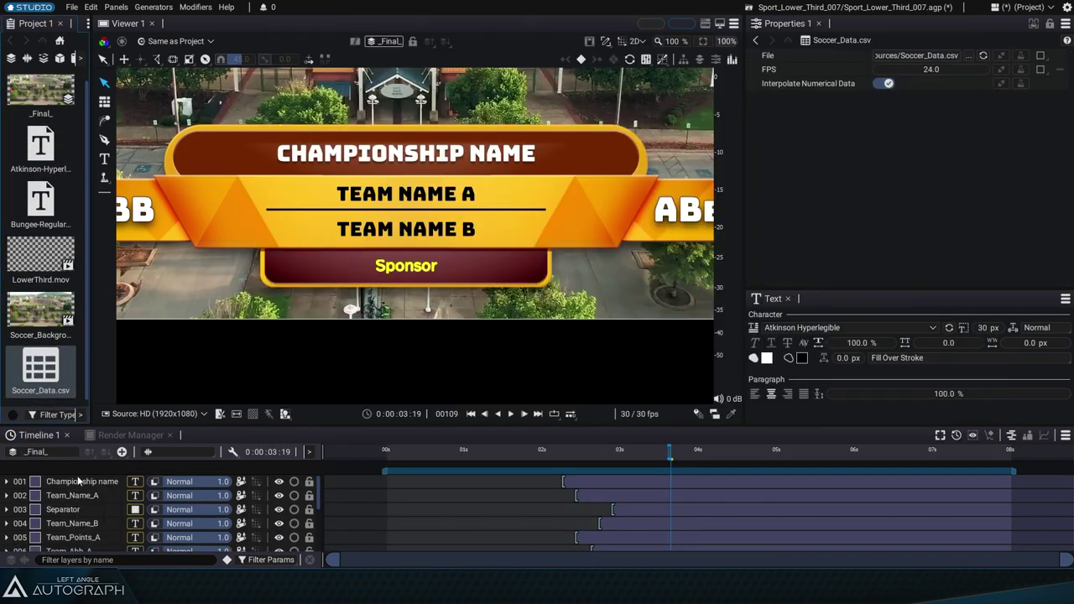
click(81, 481)
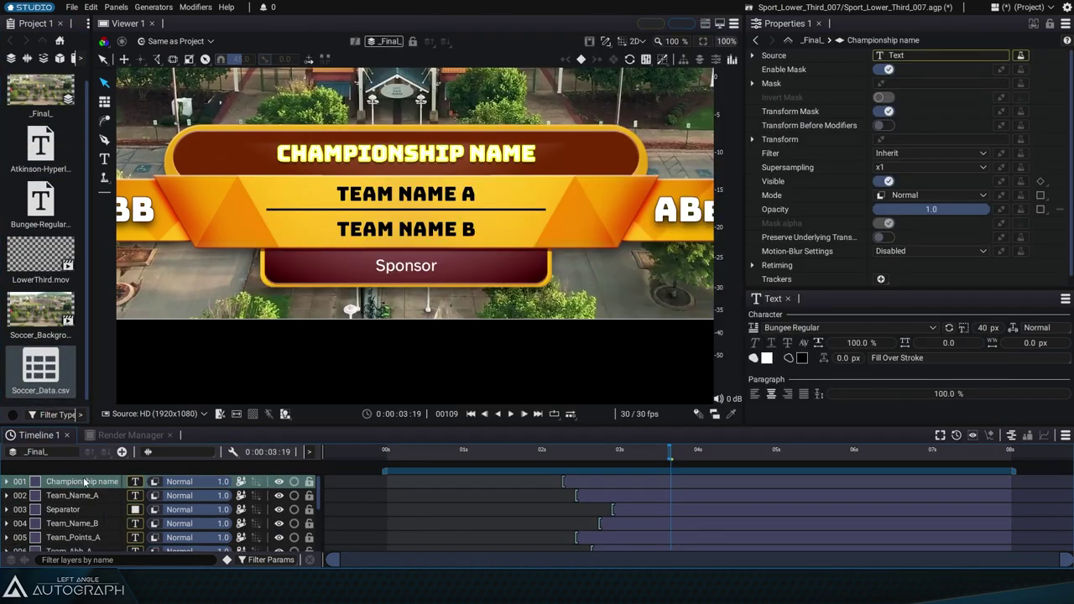
click(242, 482)
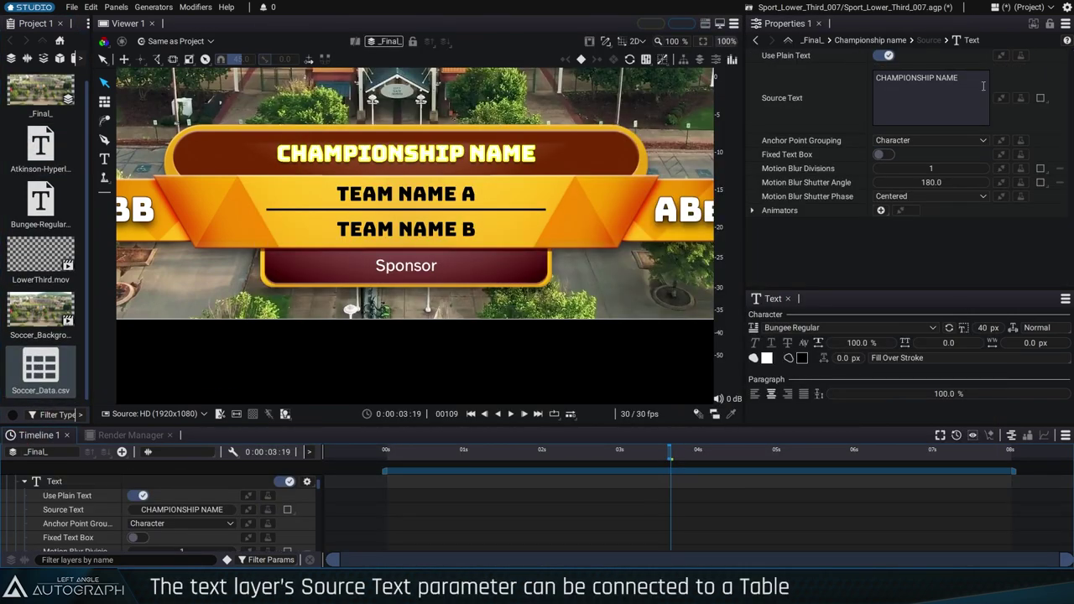
text(CONN)
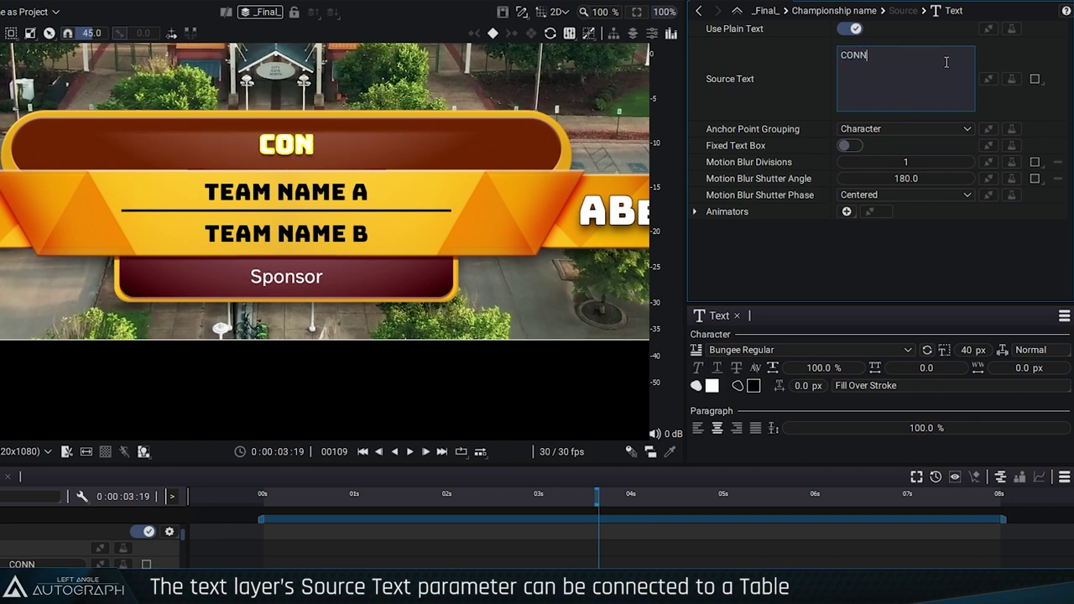
text(ECT YOUR DATA)
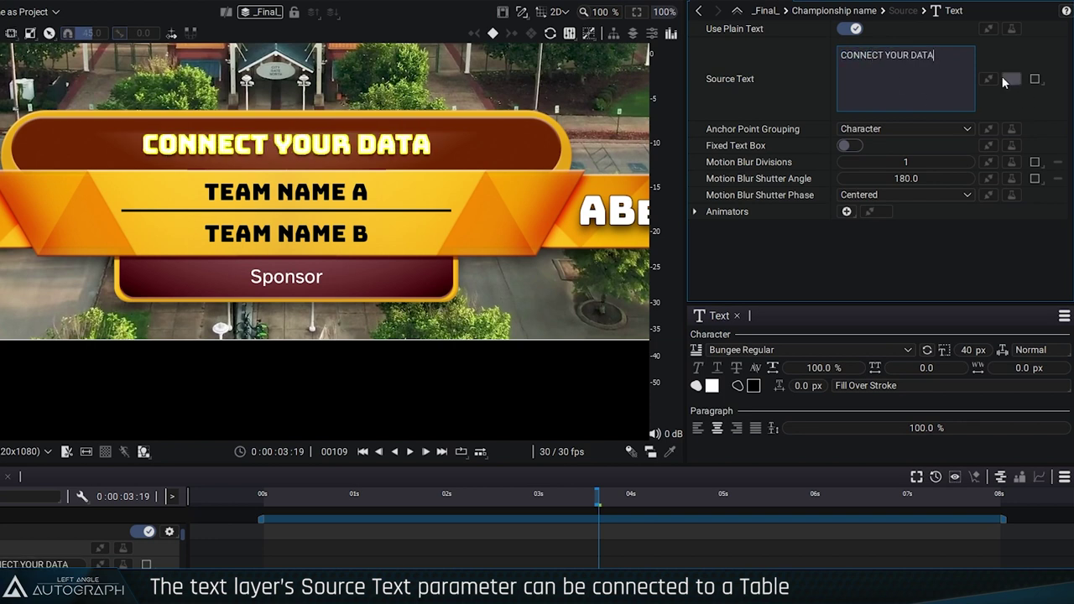
- Attach a Bind to table generator to the title's source text
click(1006, 79)
scroll(1028, 356, down, 1)
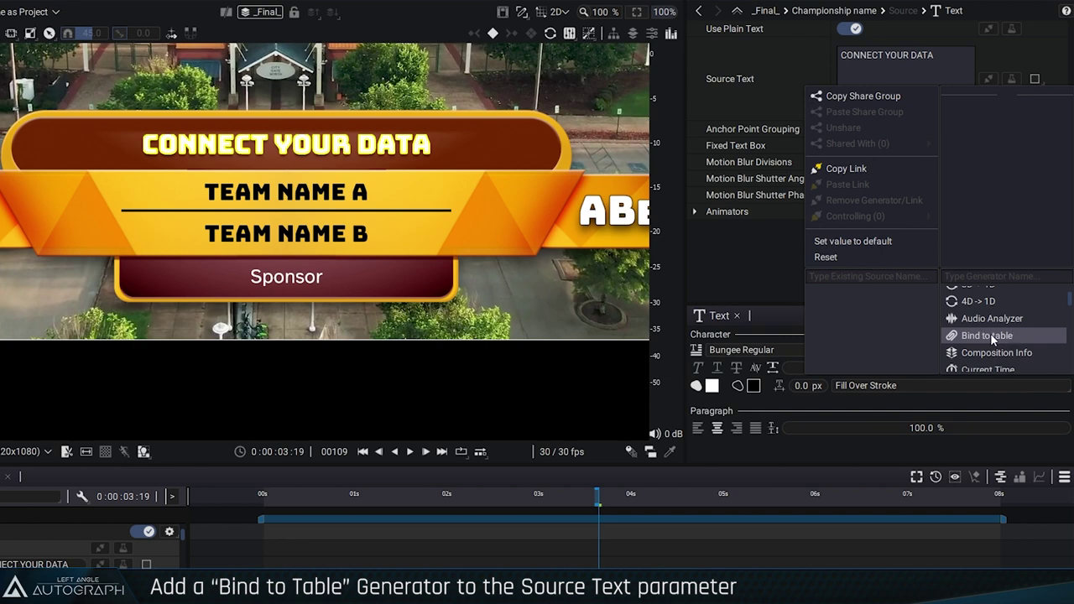
click(990, 335)
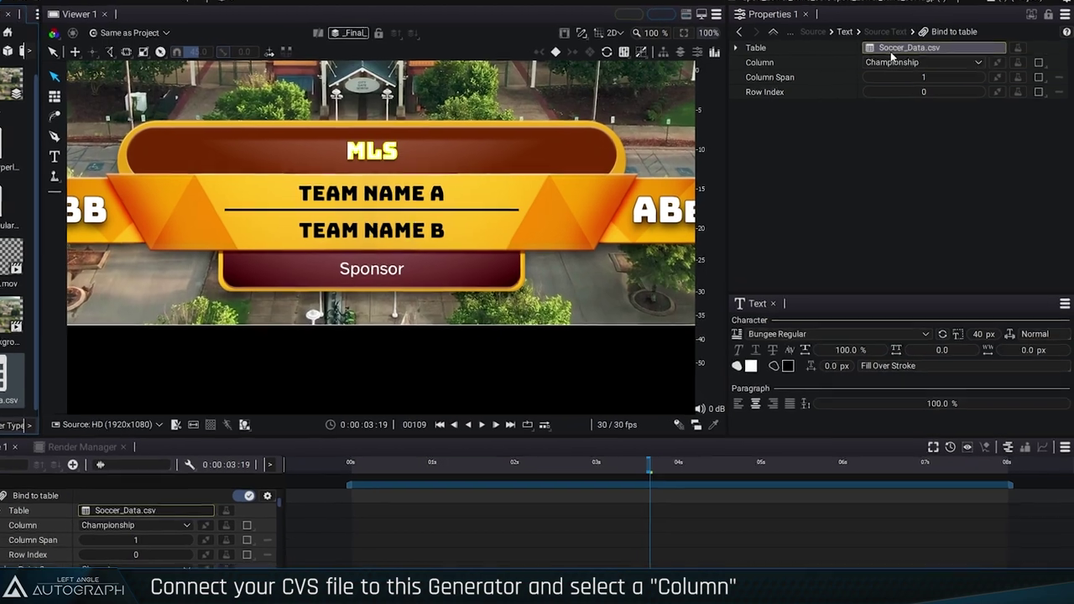
- Try the Championship, Points and Teams columns and various rows, settling on Championship row 11
click(923, 69)
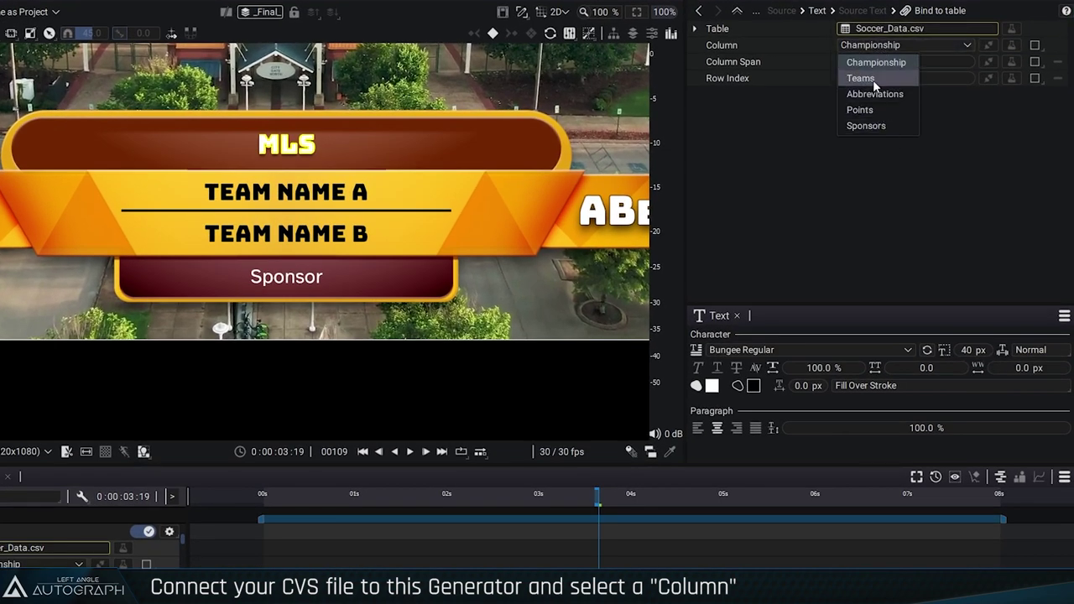
click(870, 64)
drag(905, 78, 910, 78)
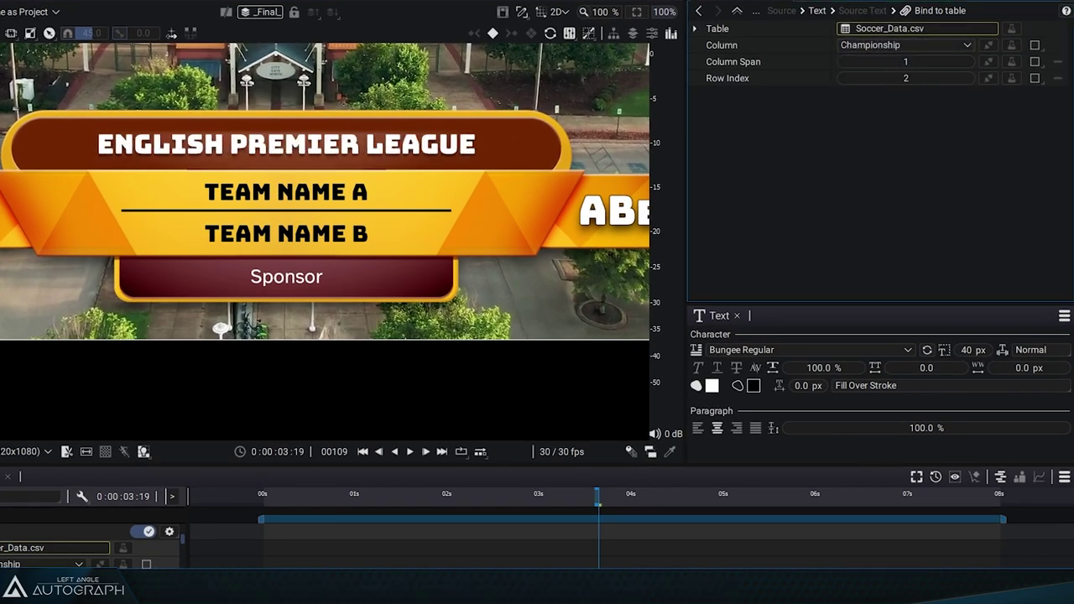
click(886, 44)
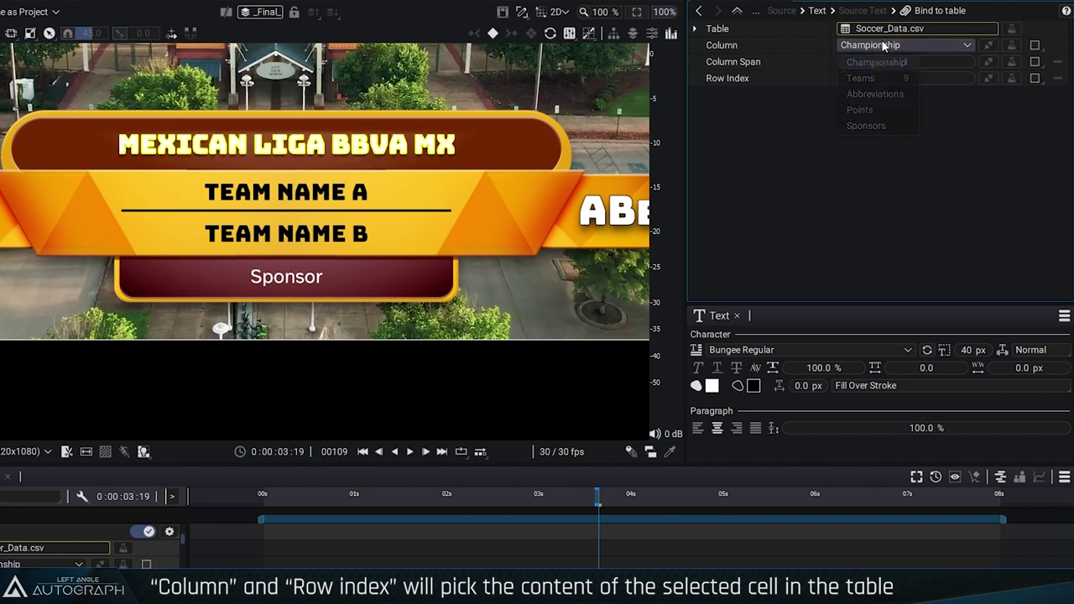
click(889, 108)
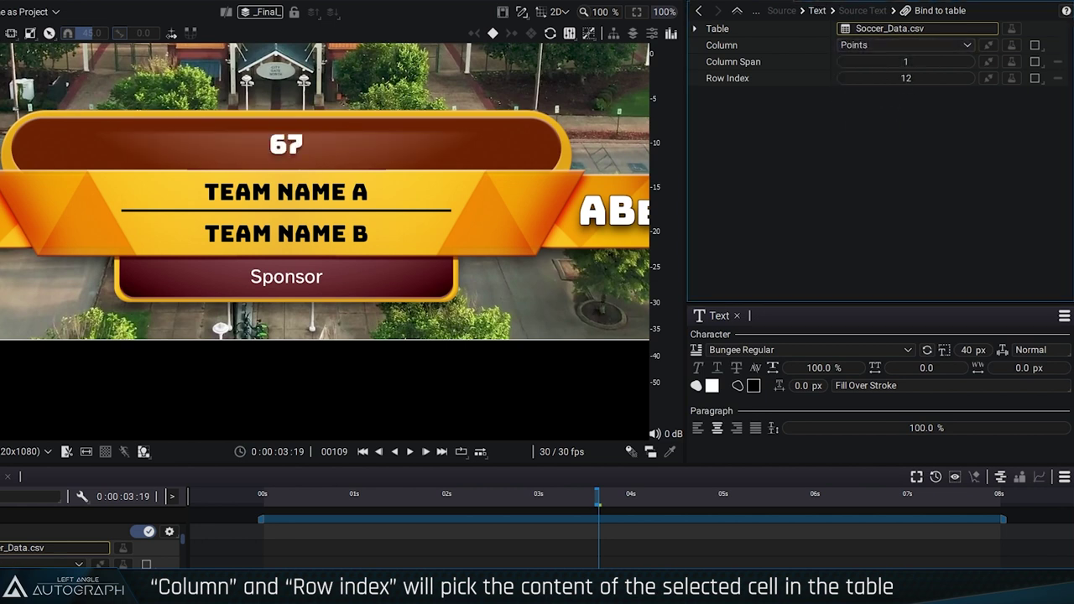
click(894, 49)
click(883, 76)
mouse_move(883, 77)
mouse_down()
mouse_move(902, 78)
mouse_move(823, 149)
mouse_up()
click(906, 45)
click(889, 59)
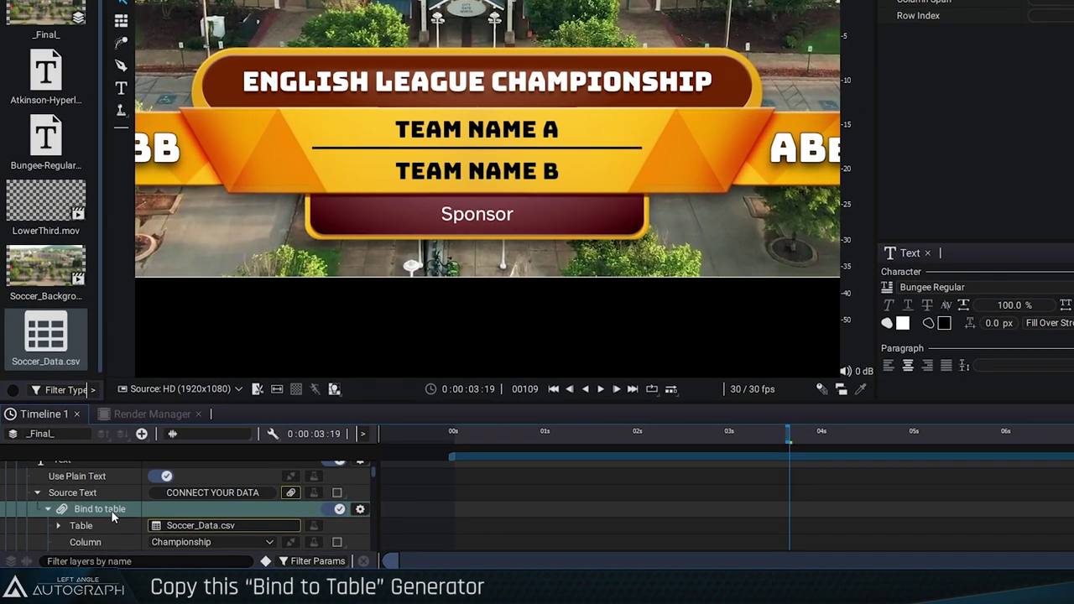
- Copy the Bind to table generator onto the Team_Points, Team_Abb and Sponsor layers
right_click(111, 510)
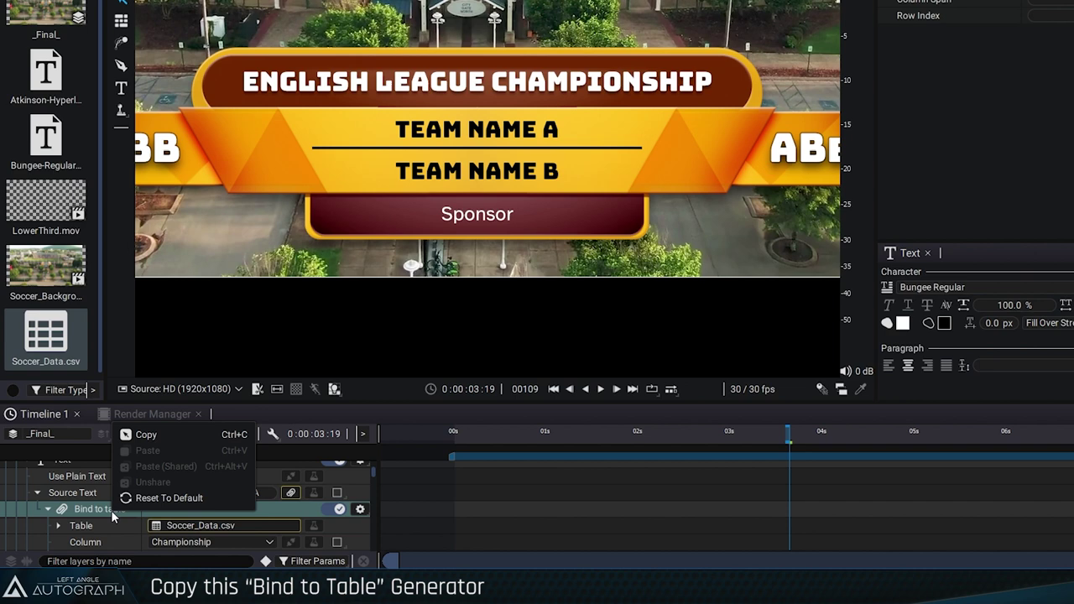
click(192, 433)
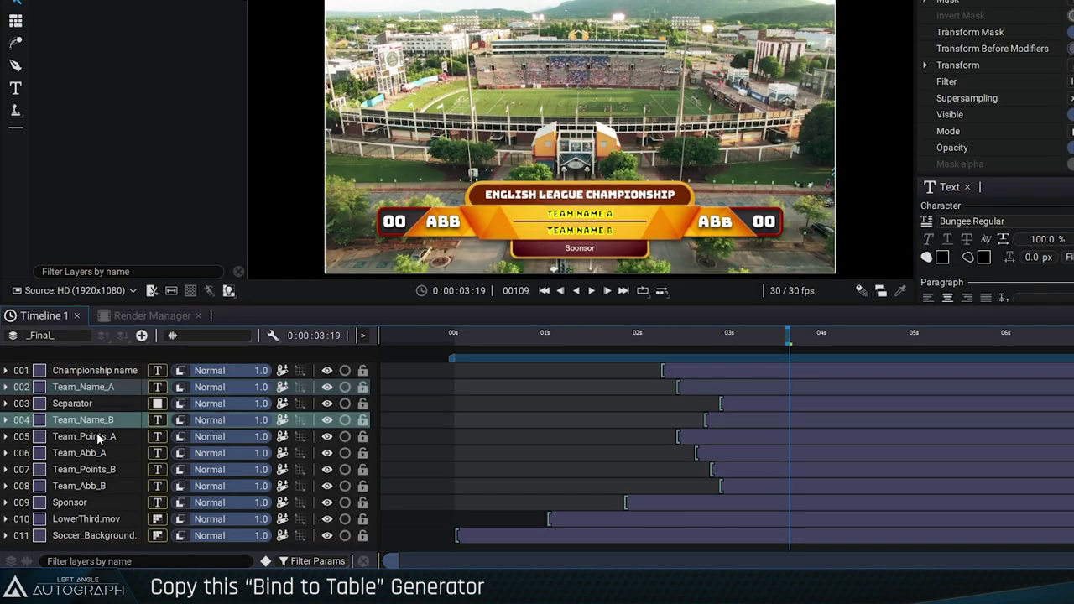
ctrl+click(98, 436)
ctrl+click(97, 453)
ctrl+click(97, 469)
ctrl+click(97, 486)
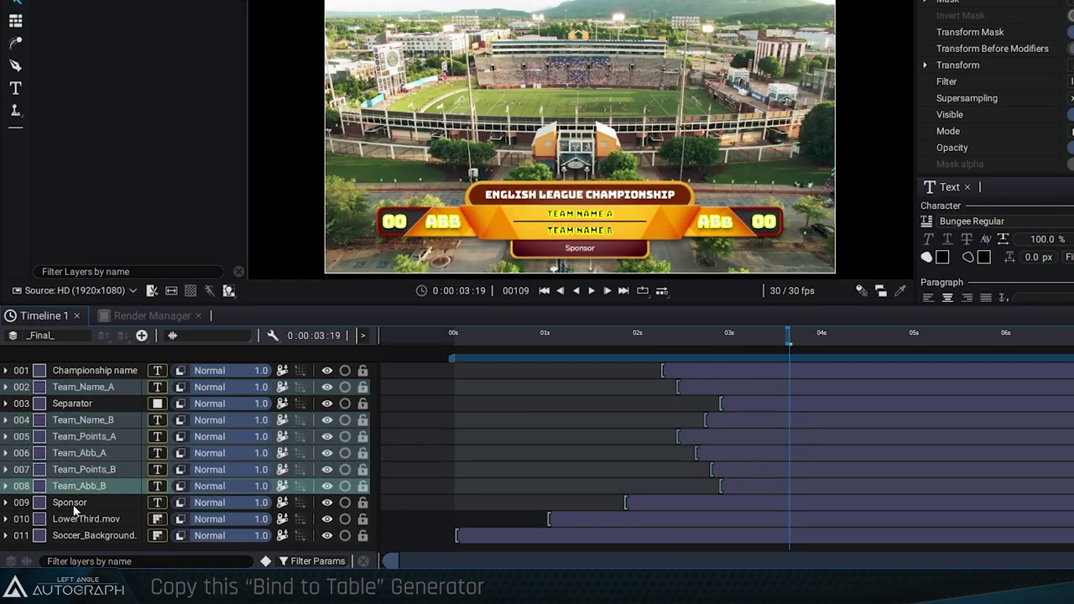
ctrl+click(74, 503)
right_click(270, 353)
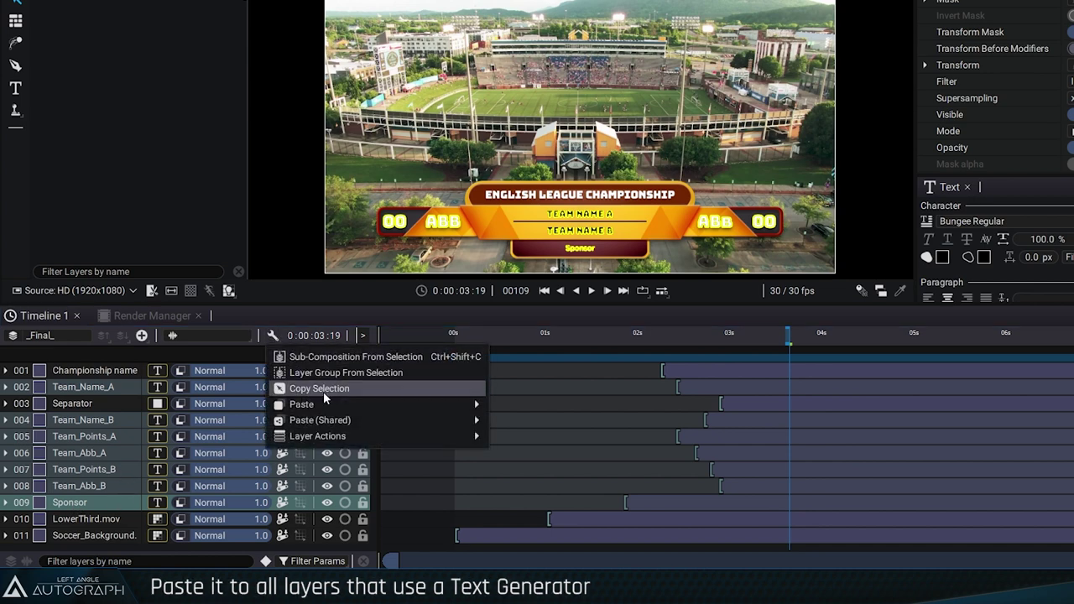
mouse_move(334, 401)
click(582, 454)
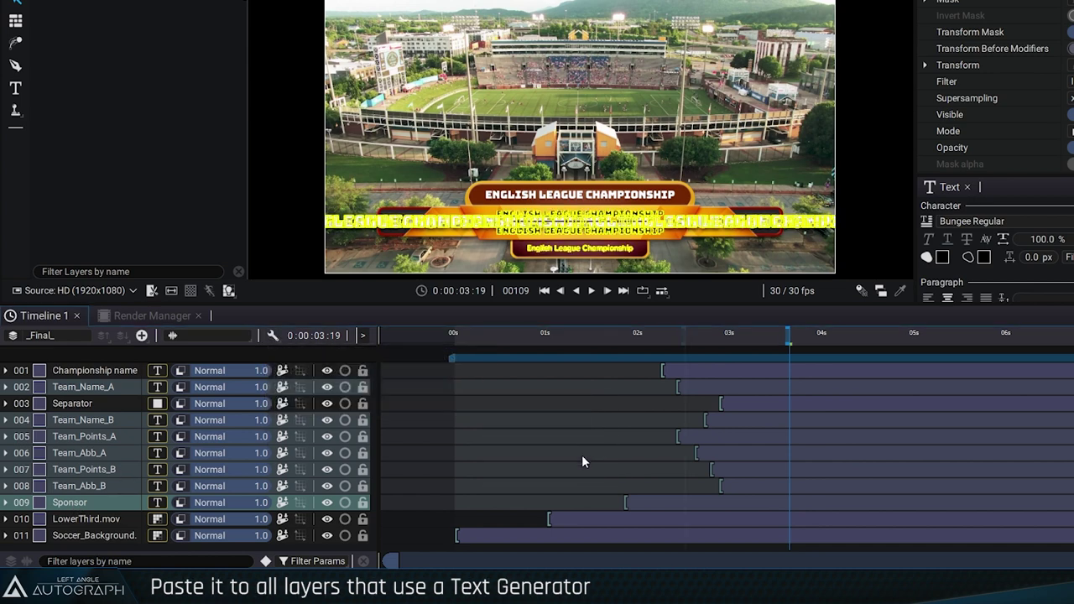
- Solo Team_Abb_A and Team_Abb_B and select both abbreviation layers
click(345, 453)
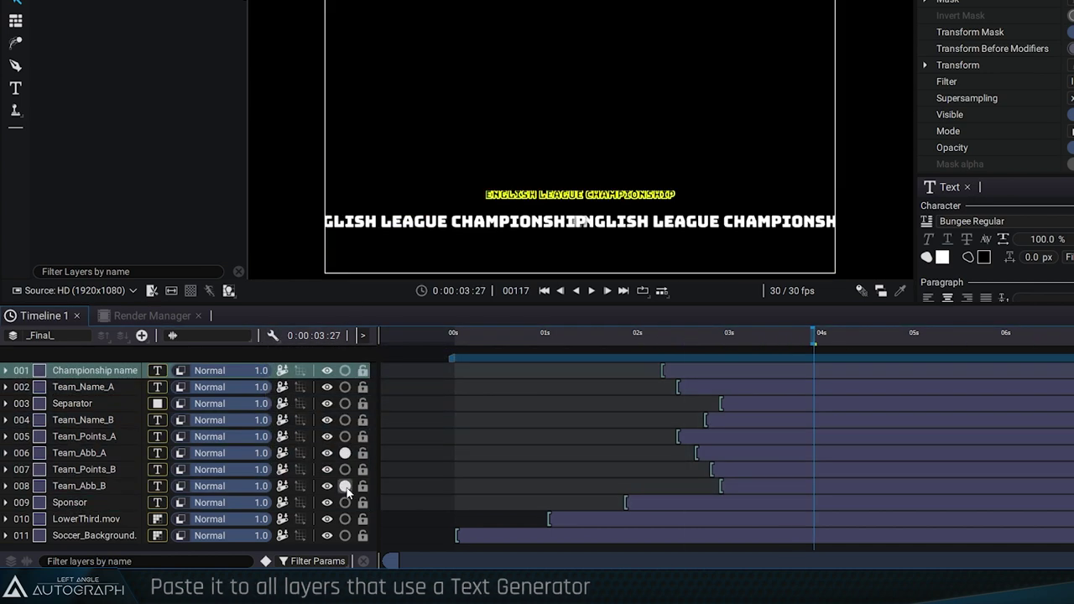
click(344, 486)
click(80, 453)
ctrl+click(81, 485)
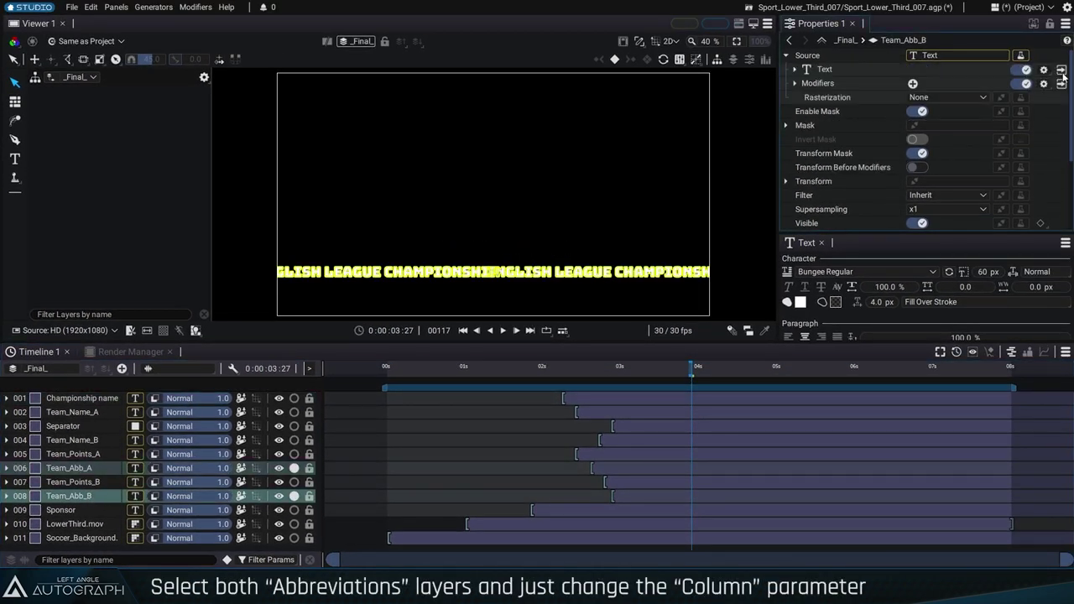
- Bind the two abbreviation layers to the Abbreviations column
click(1061, 72)
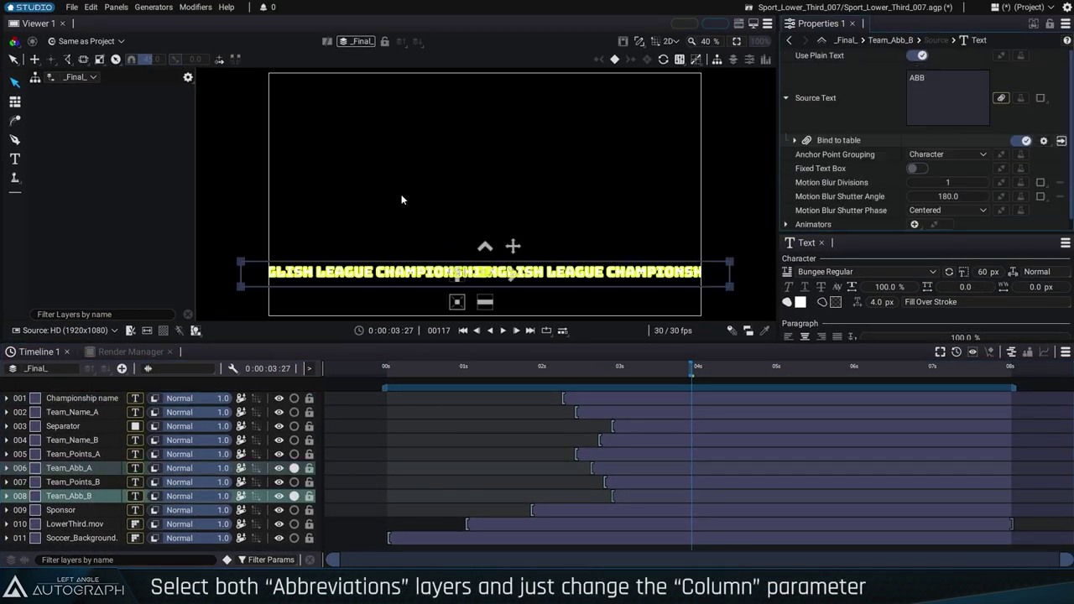
click(1061, 141)
click(934, 70)
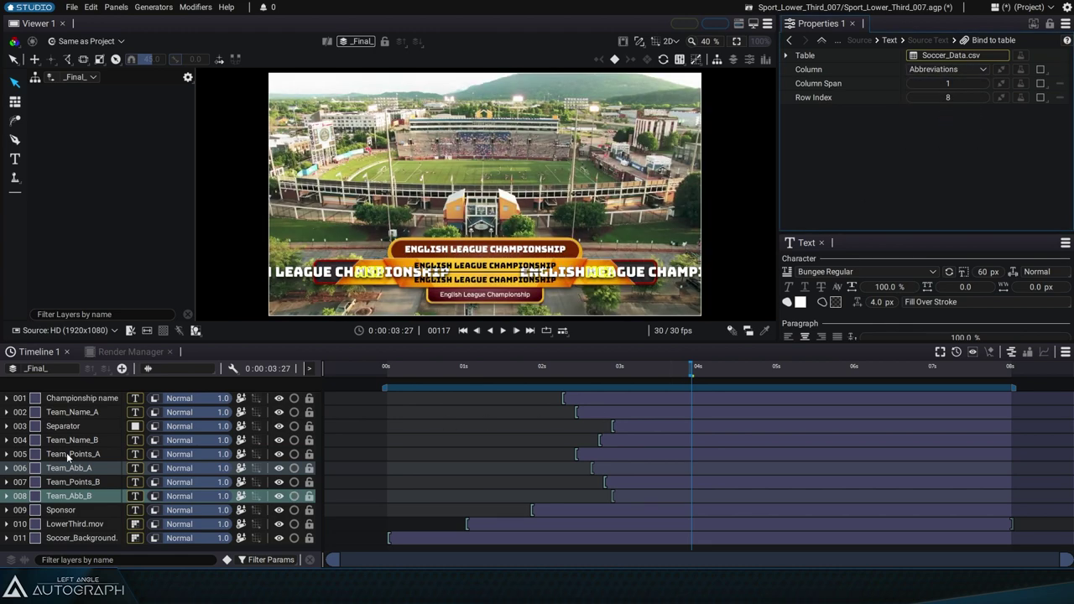
- Bind Team_Points_A and Team_Points_B to the Points column
click(68, 454)
ctrl+click(73, 481)
click(957, 70)
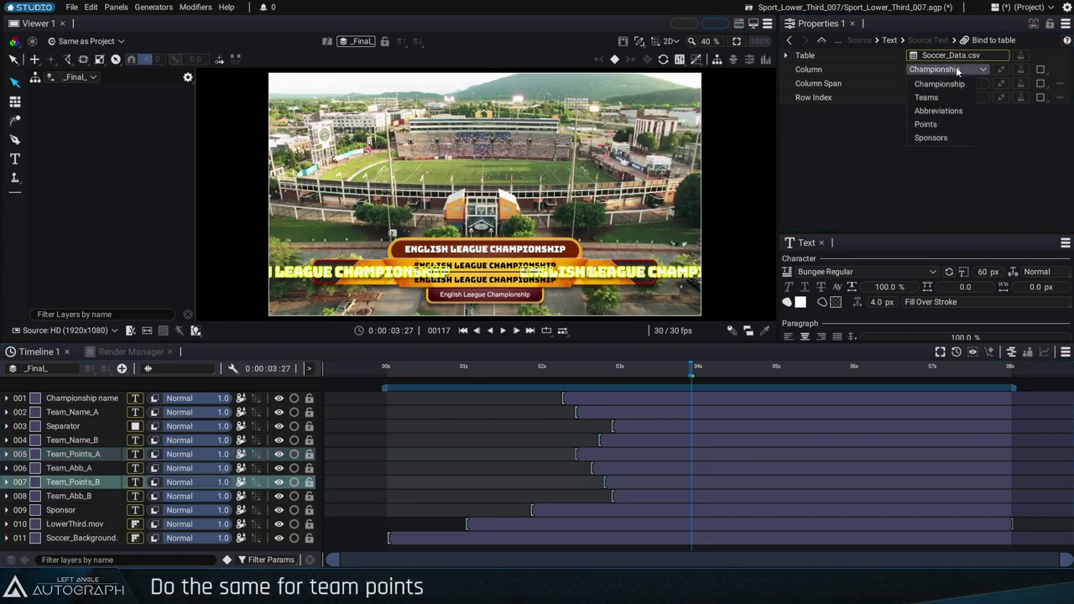
click(942, 124)
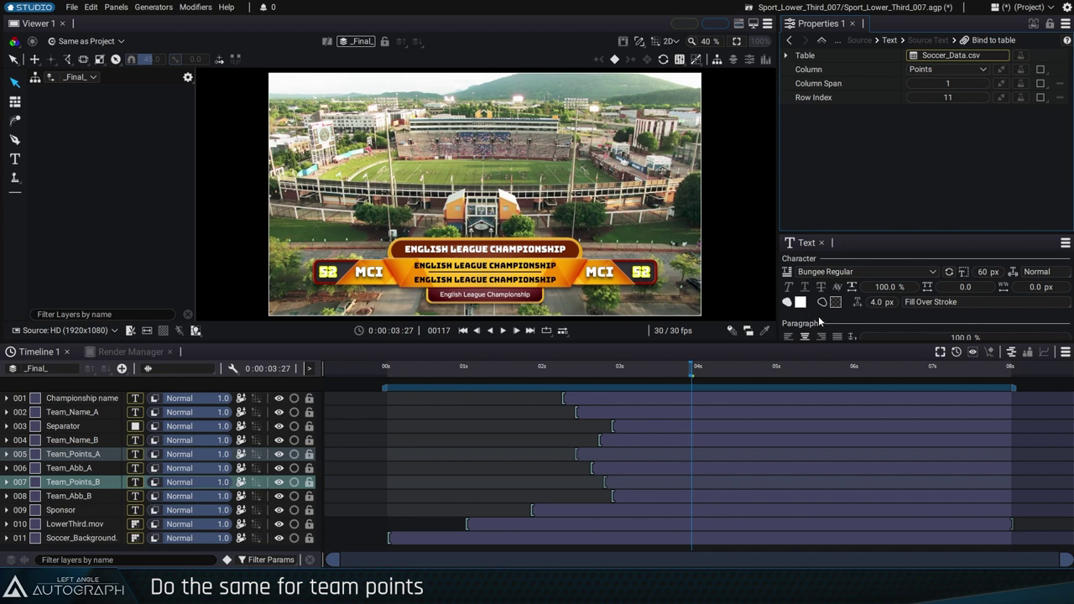
- Bind Team_Name_A and Team_Name_B to the Teams column
click(87, 412)
ctrl+click(75, 440)
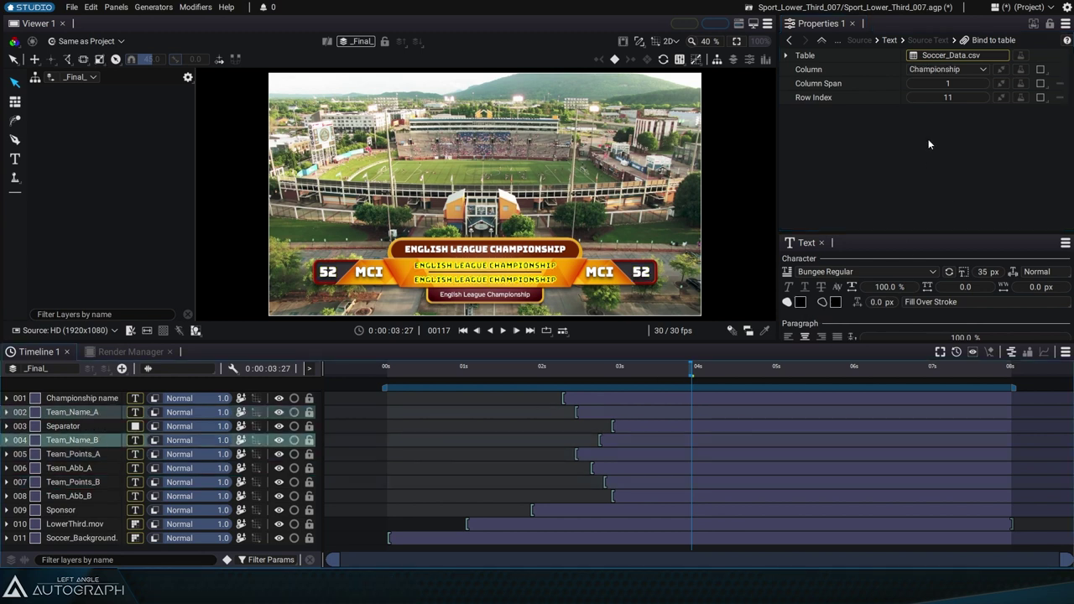
click(927, 67)
click(931, 97)
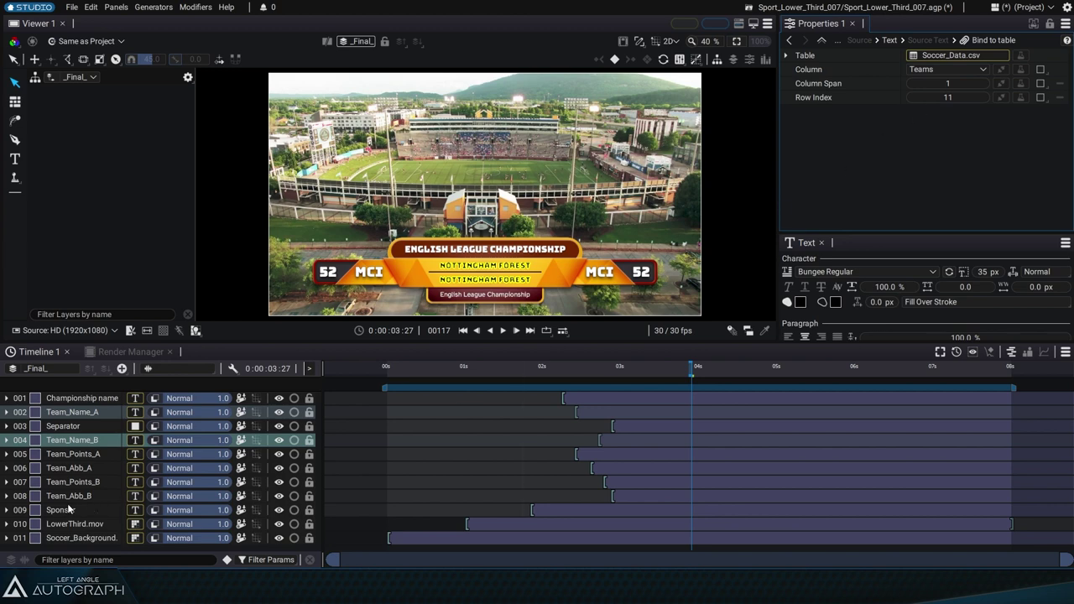
click(69, 509)
- Bind the Sponsor text to the Sponsors column at row index 6
click(953, 71)
click(932, 137)
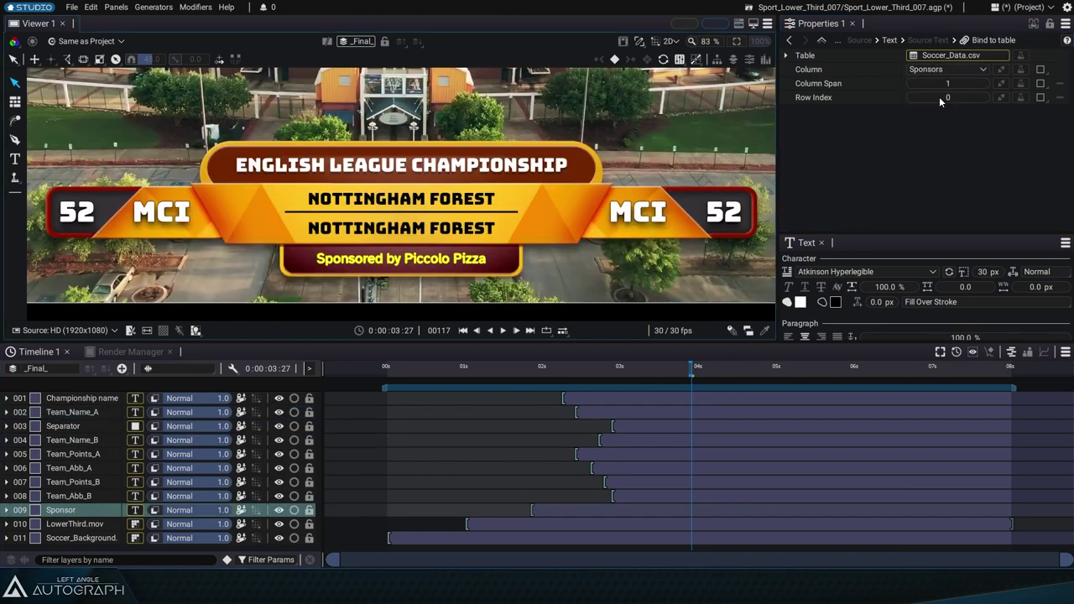
text(6)
key(Return)
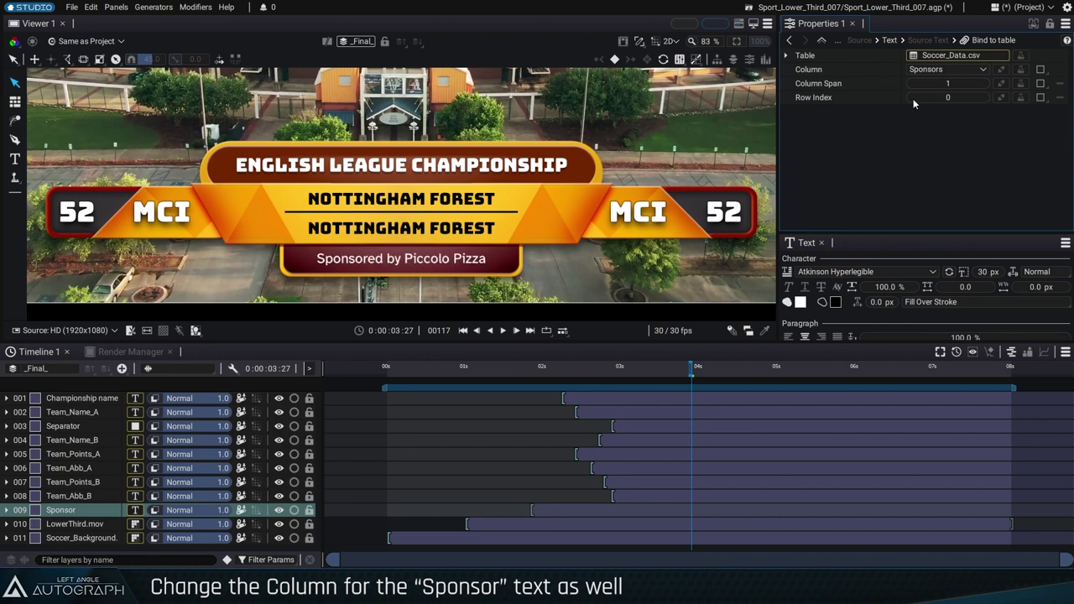
- Change Team_Points_A's row index so team A's score reads 22
click(84, 453)
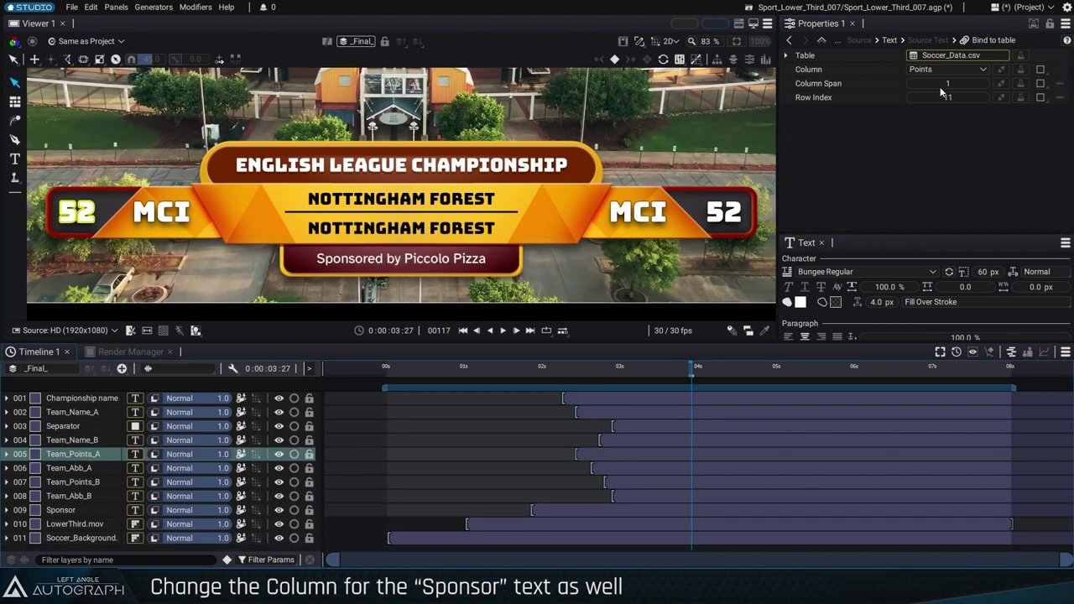
drag(947, 97, 939, 99)
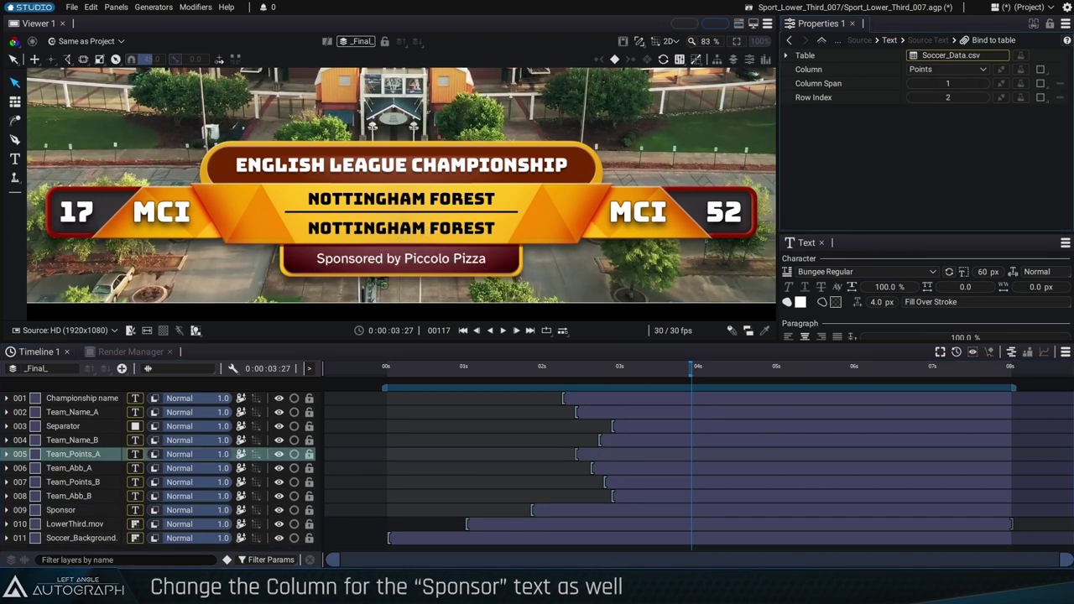
click(70, 413)
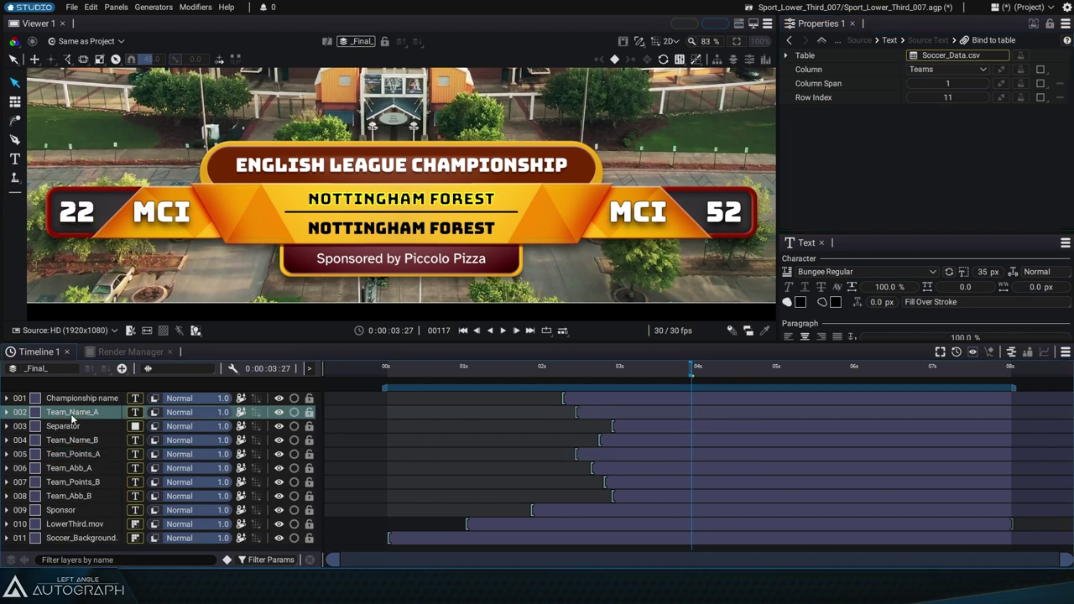
- Link Team_Points_A and Team_Abb_A row index to Team_Name_A's, then change team A's row
click(1011, 97)
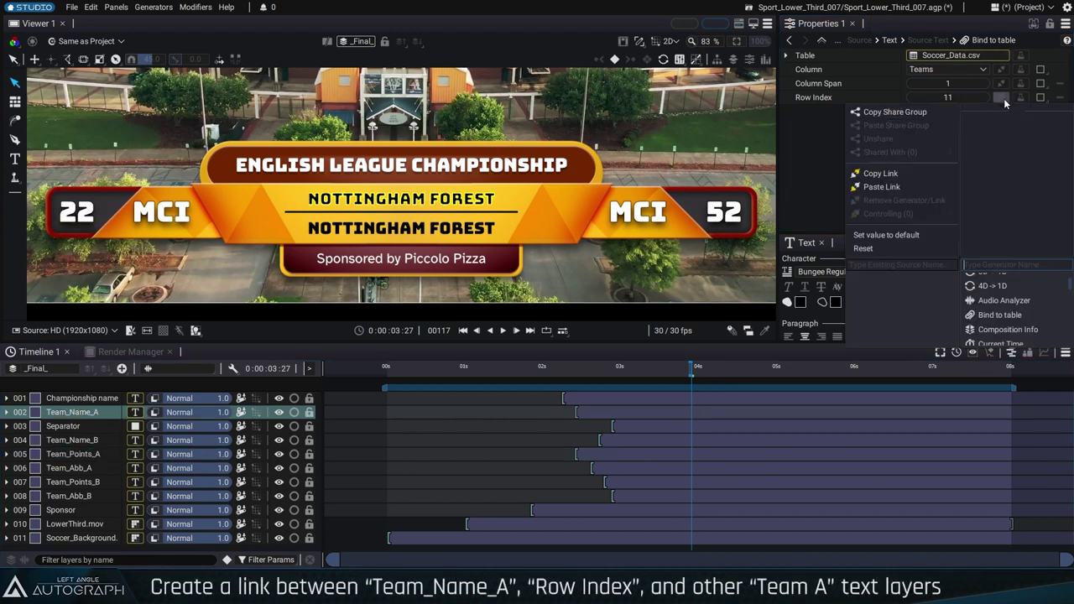
click(881, 173)
click(75, 453)
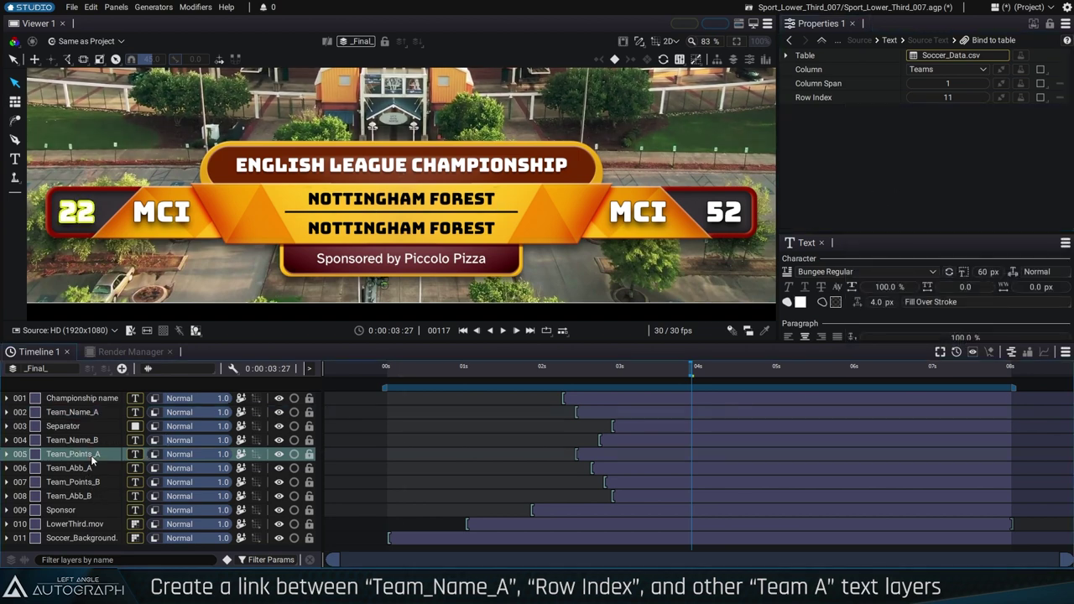
ctrl+click(95, 468)
click(998, 97)
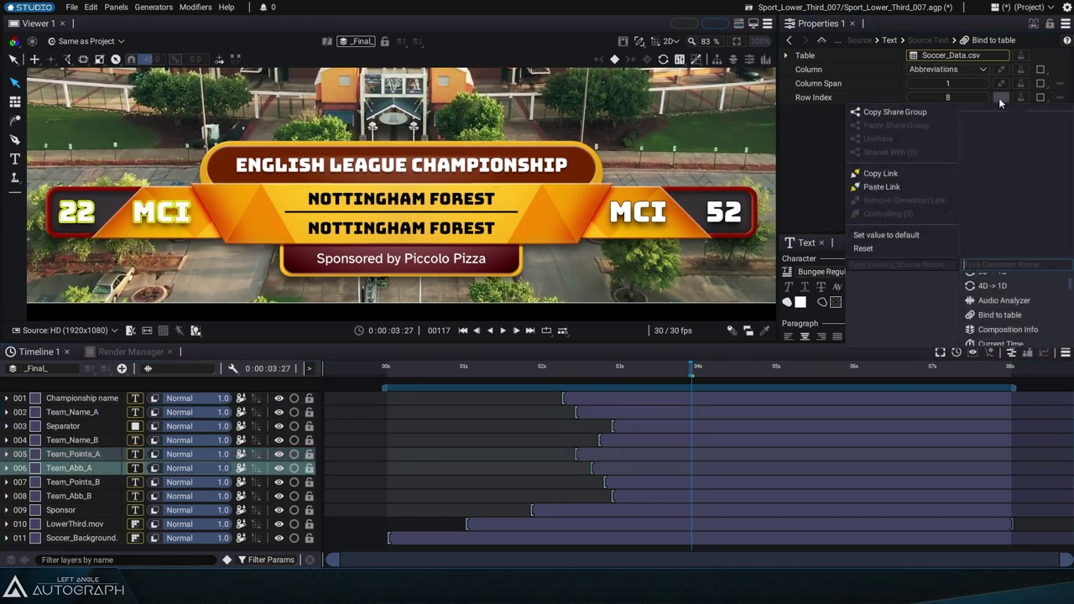
click(930, 184)
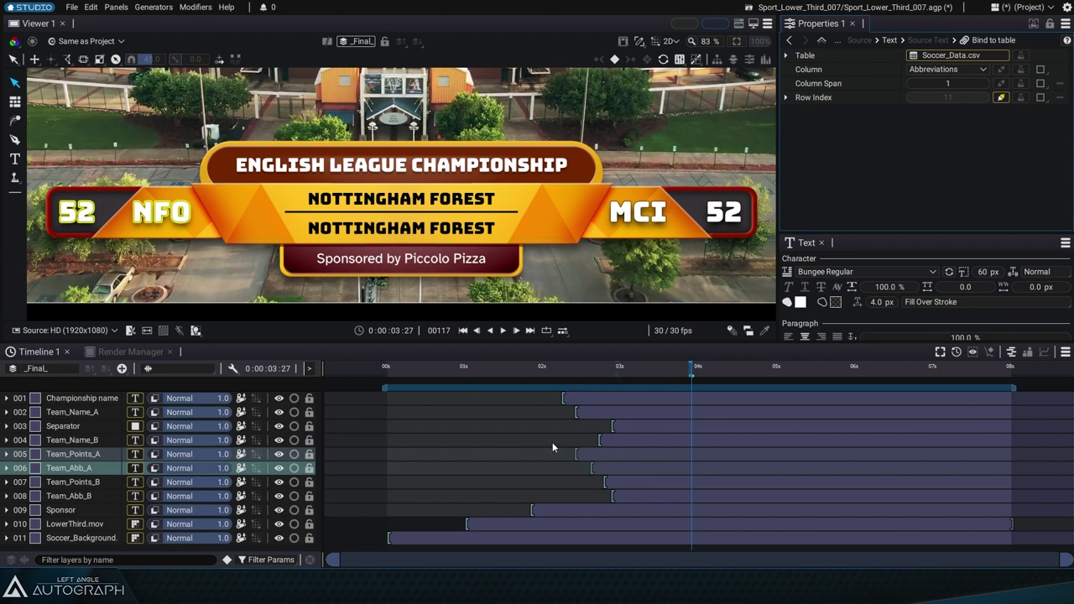
click(72, 412)
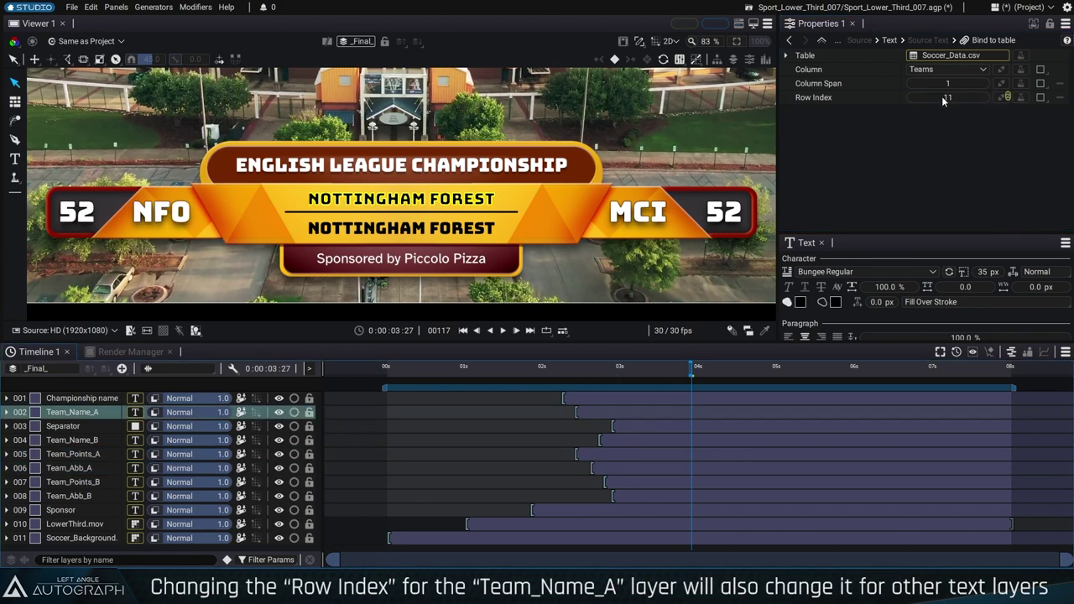
drag(942, 98, 918, 98)
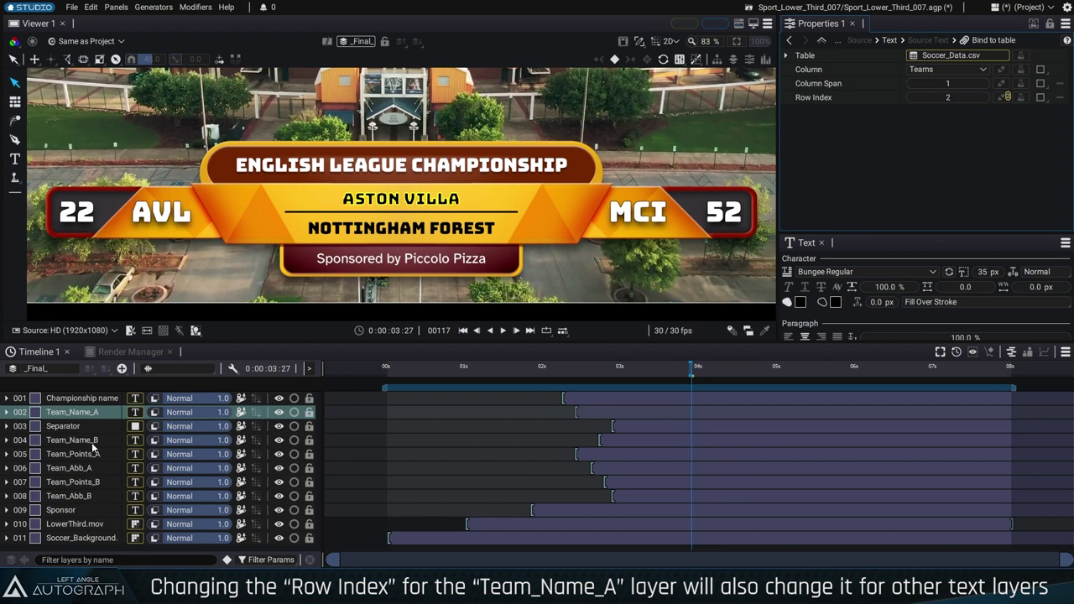
- Link Team_Points_B and Team_Abb_B row index to Team_Name_B's, then widen the Project panel
click(92, 441)
click(999, 98)
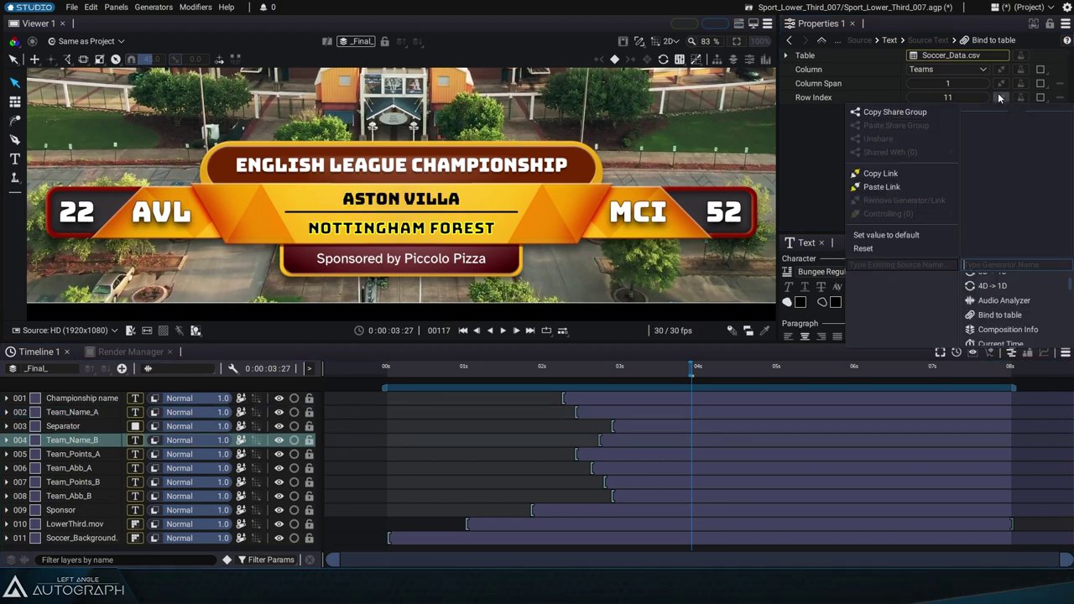
click(878, 173)
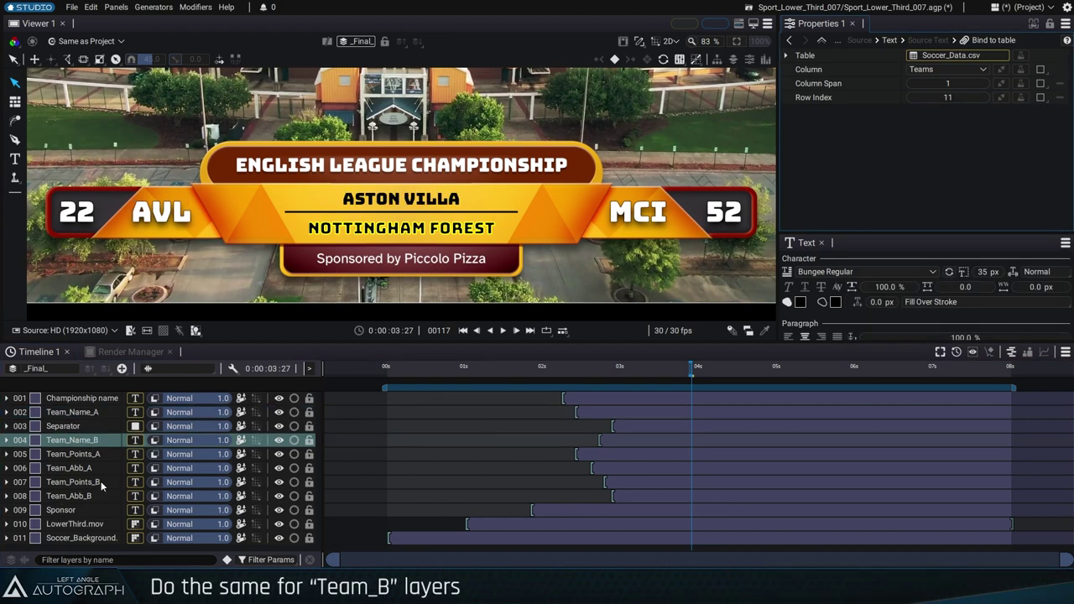
click(101, 484)
ctrl+click(93, 495)
click(998, 98)
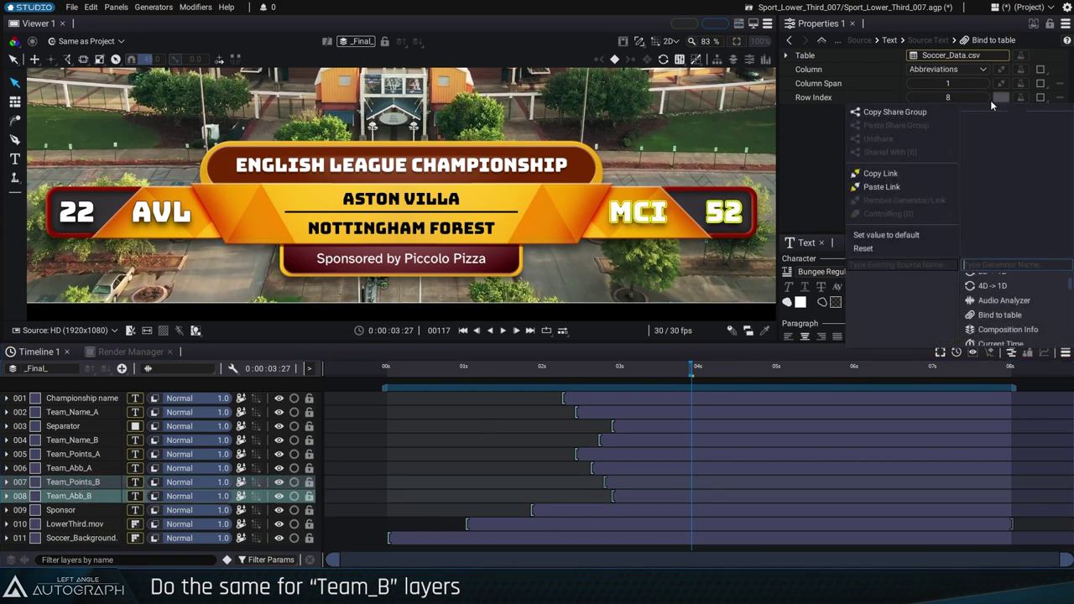
click(878, 187)
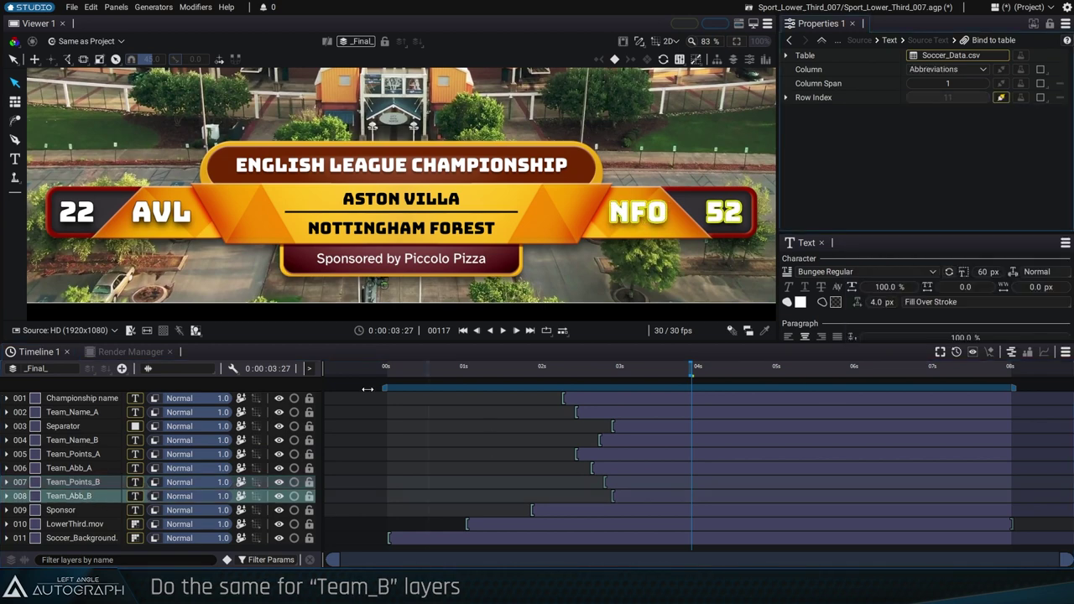
click(88, 440)
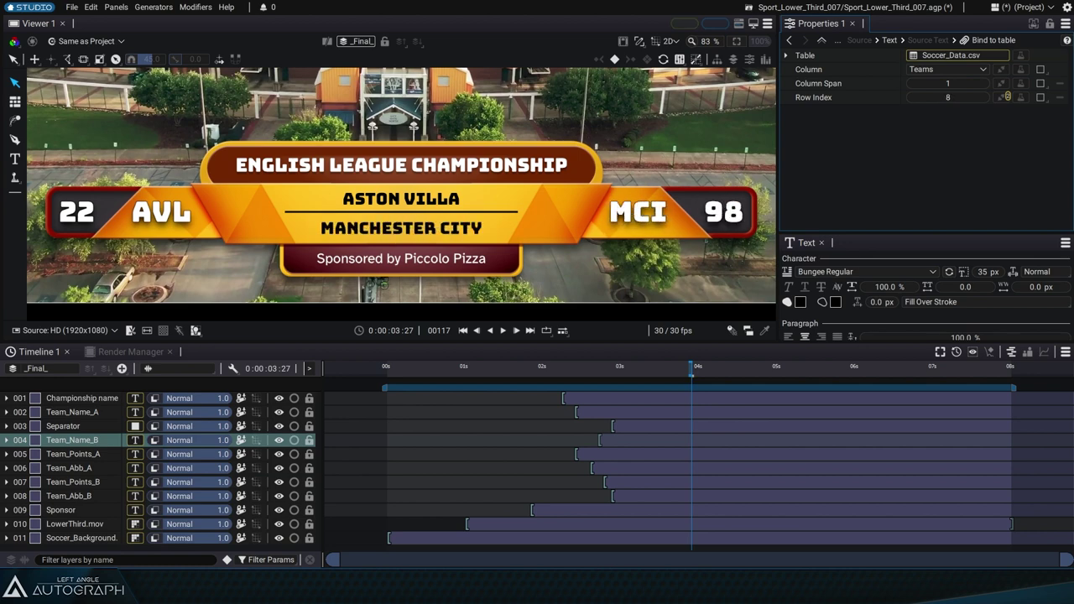
drag(3, 109, 88, 109)
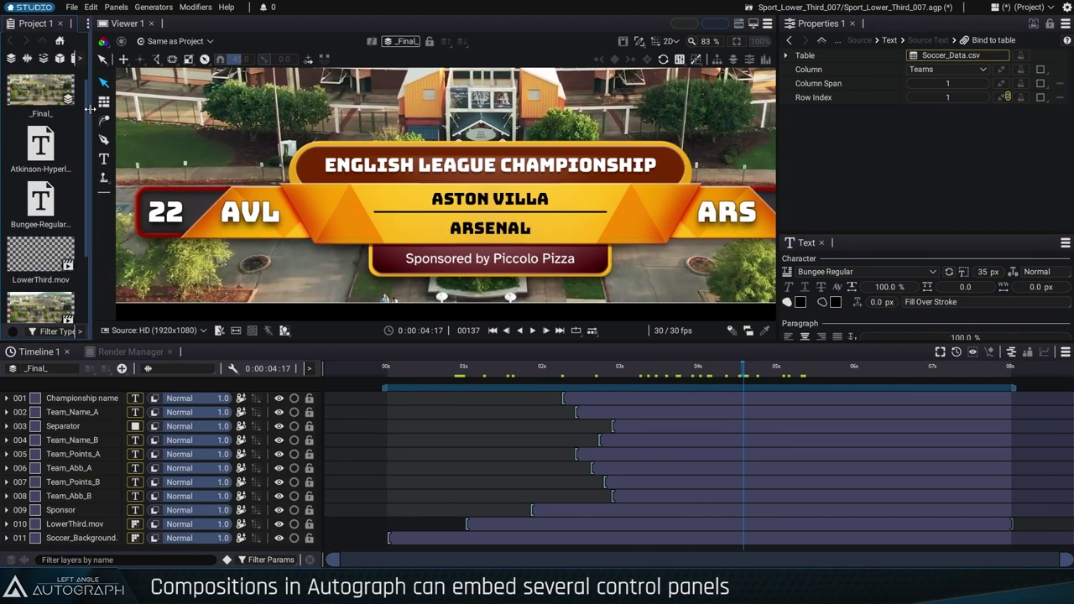
- Add a CTRL control panel to _Final with an Integer parameter named Championship ID
click(41, 93)
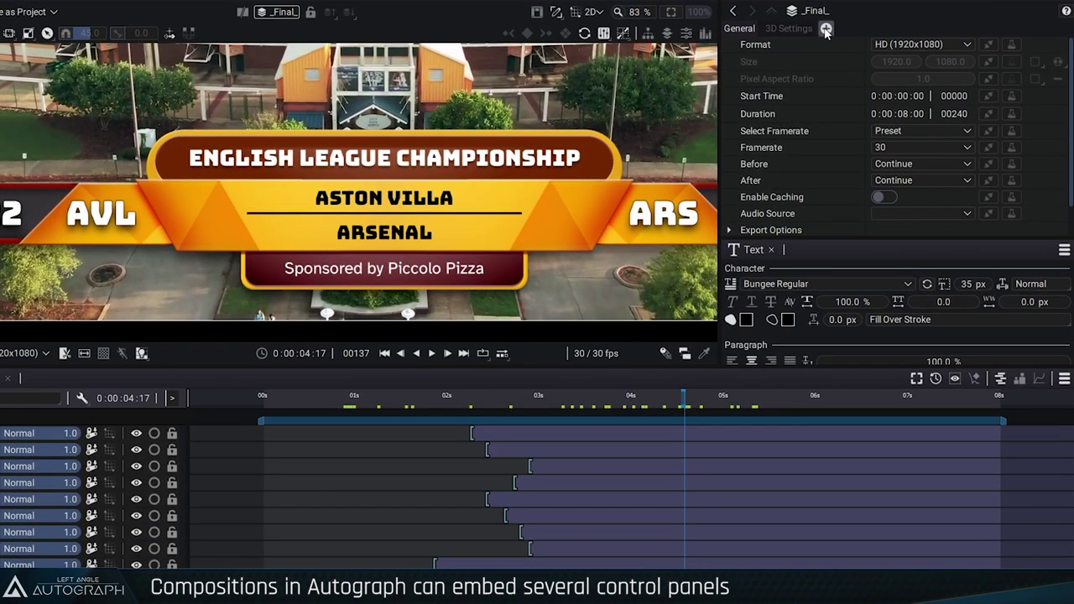
click(826, 30)
text(CTR)
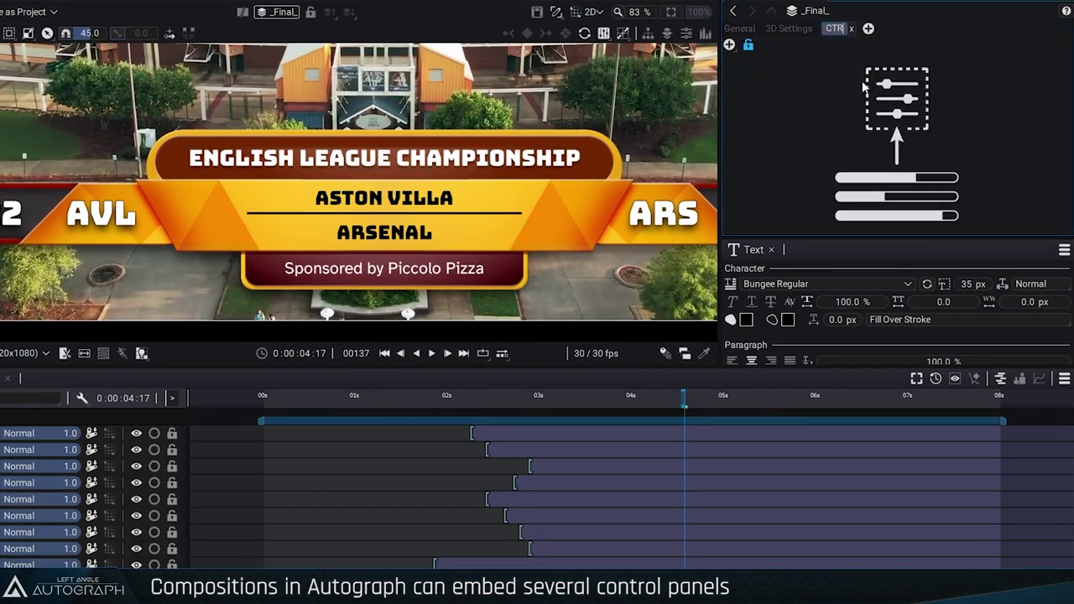
text(L)
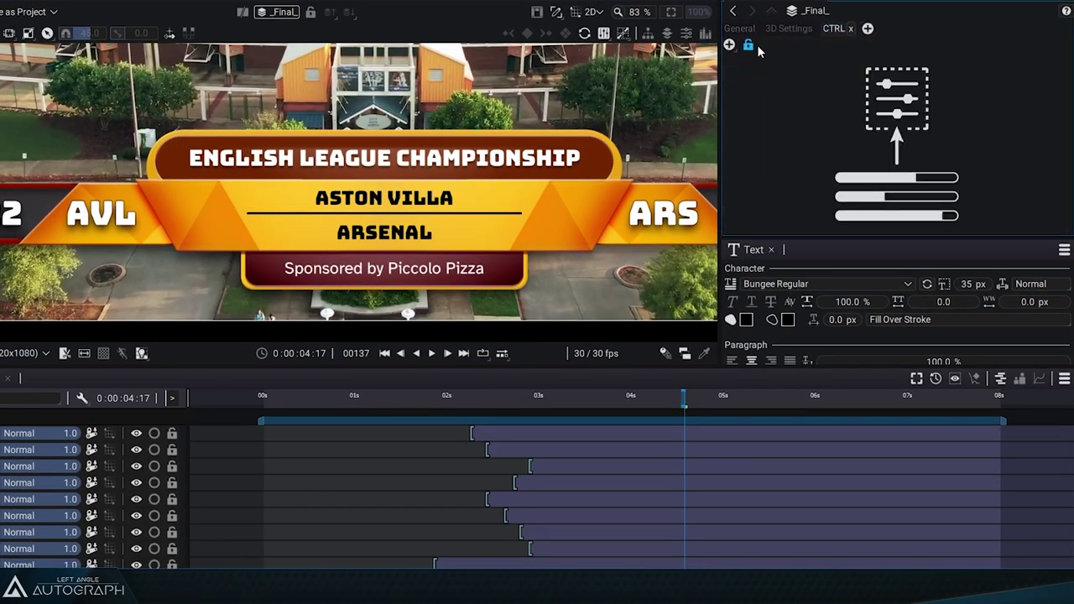
click(729, 44)
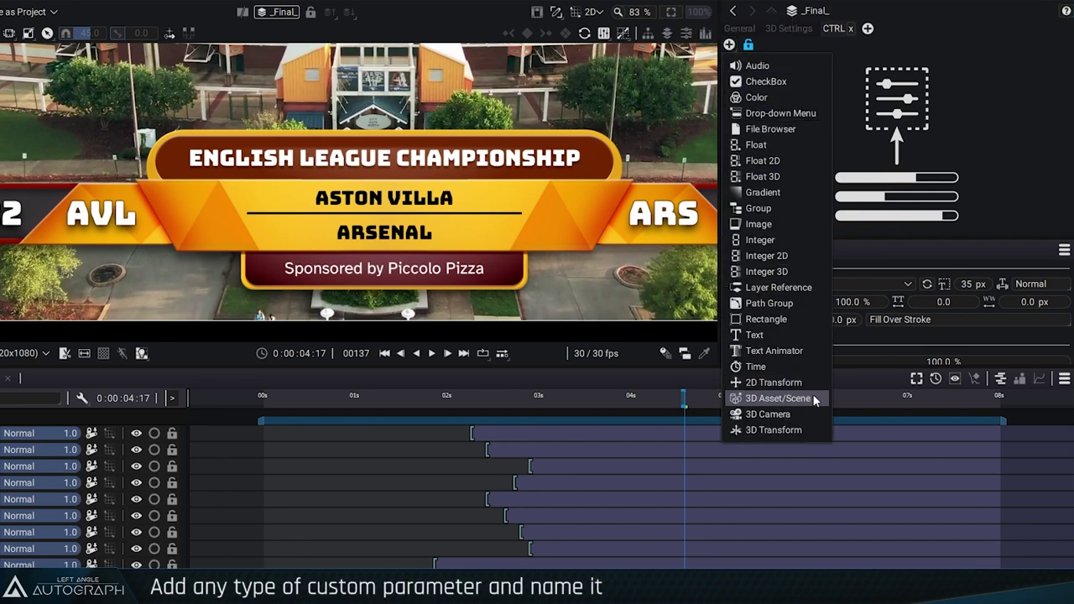
click(786, 240)
double_click(773, 64)
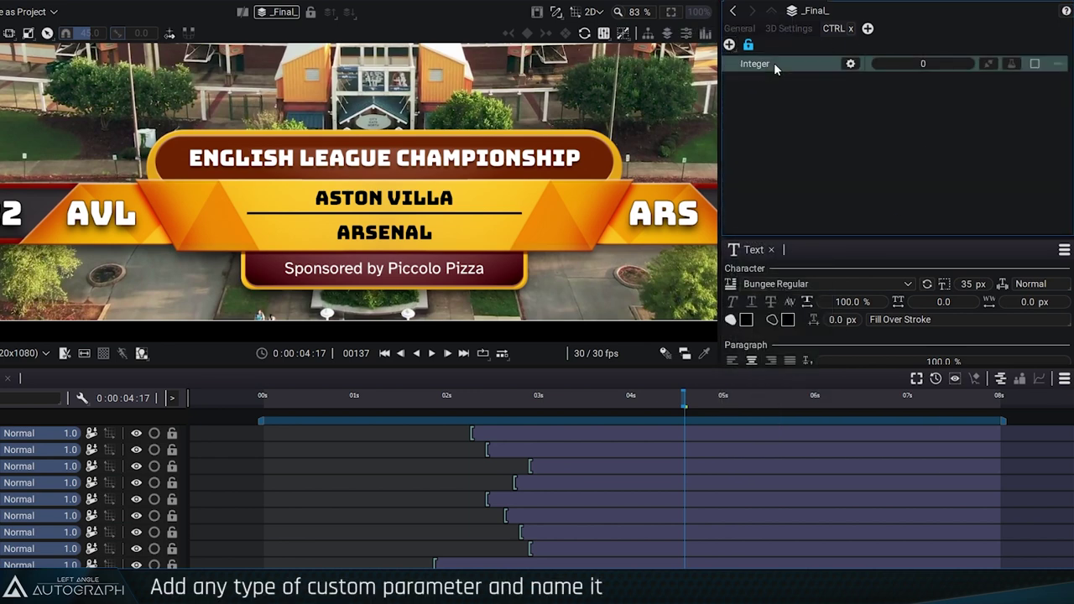
text(Championship ID)
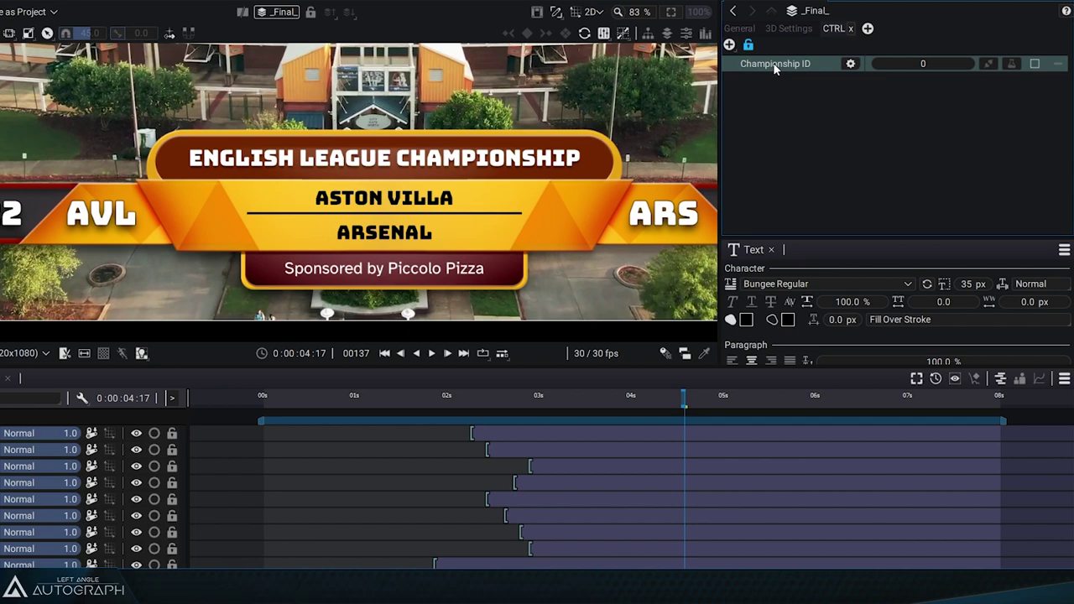
click(991, 63)
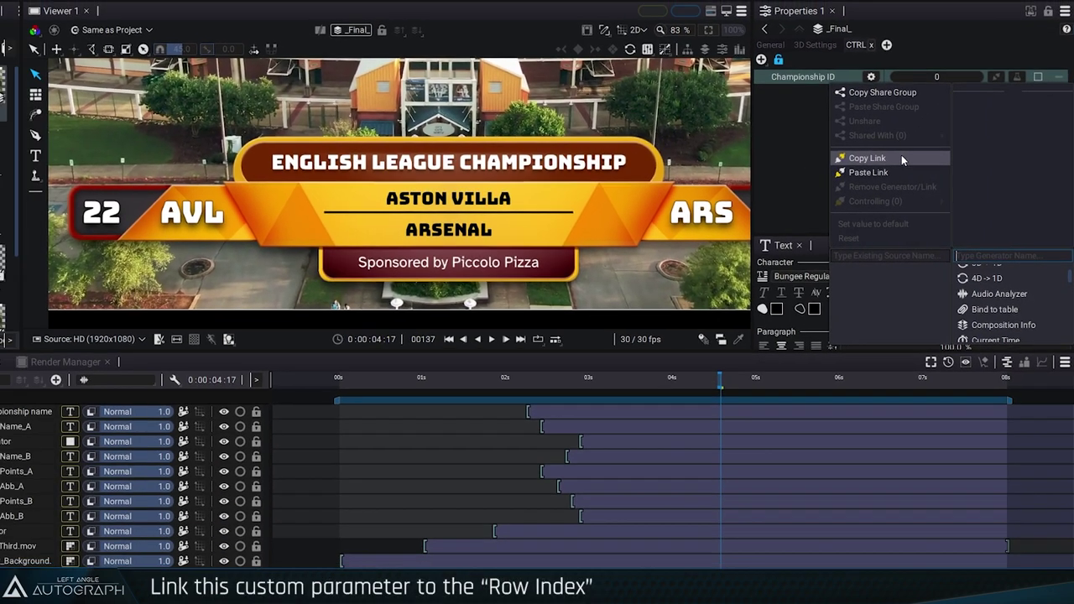
- Link Championship ID to the Championship name layer's Bind to table Row Index
click(883, 151)
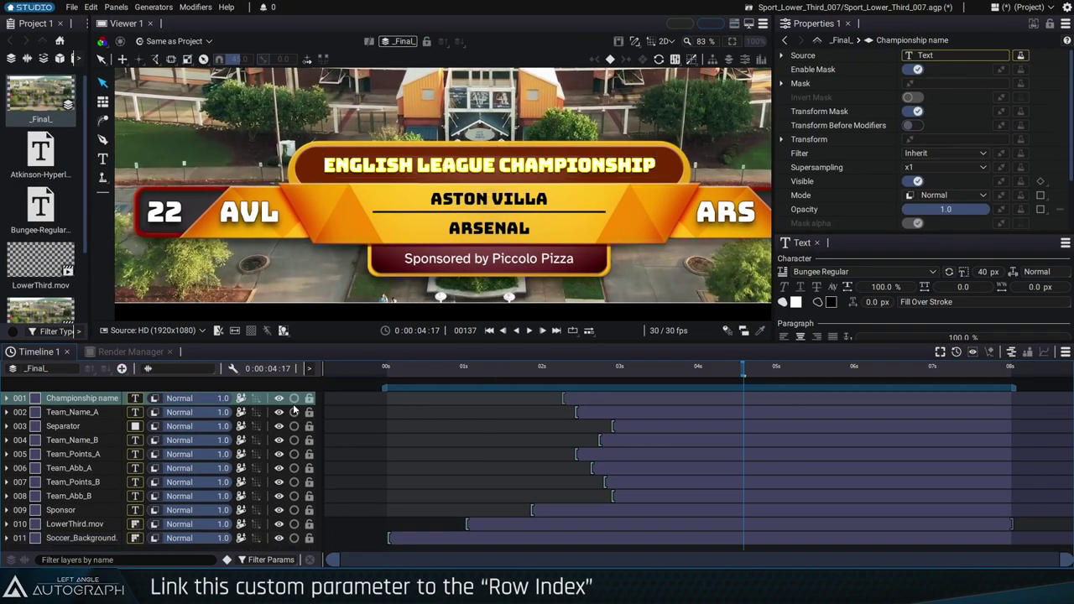
click(243, 403)
click(1061, 143)
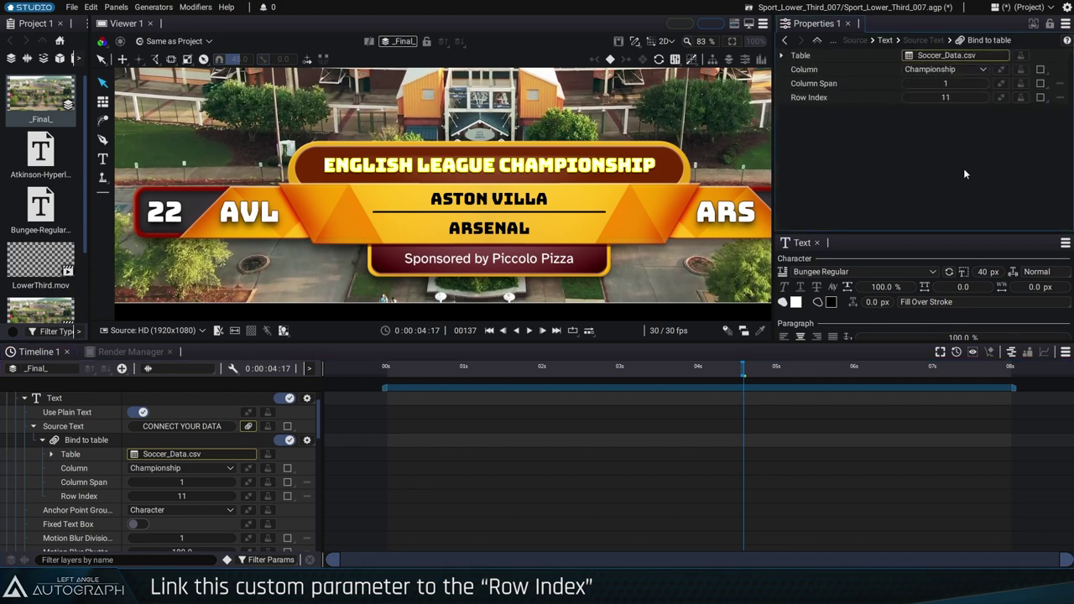
click(1002, 97)
click(893, 186)
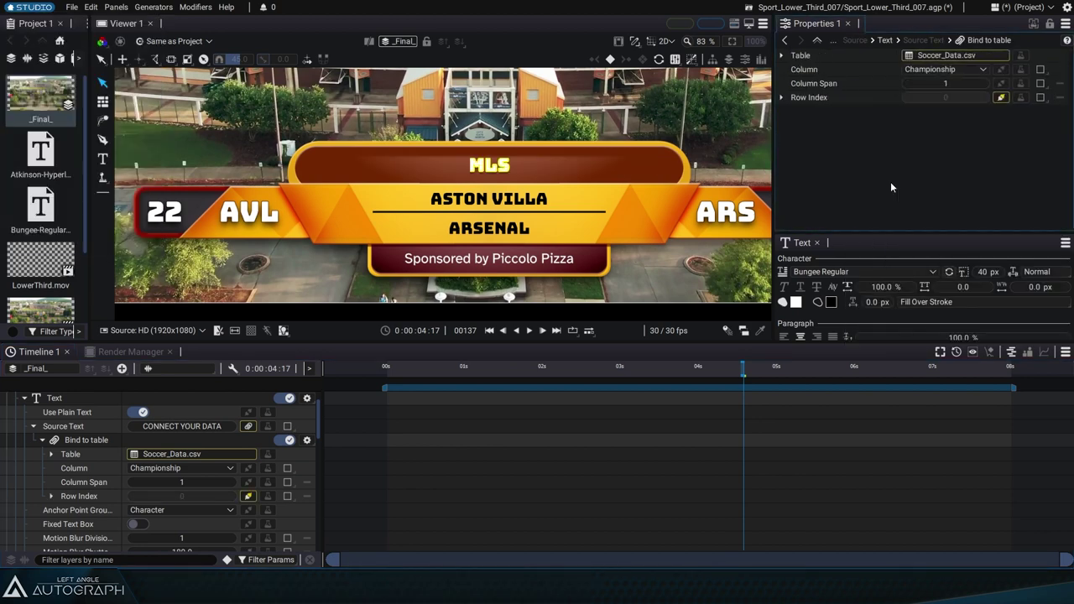
- Set Championship ID to 0 (MLS) and add Team_A_ID set to 8 (Manchester City)
click(50, 92)
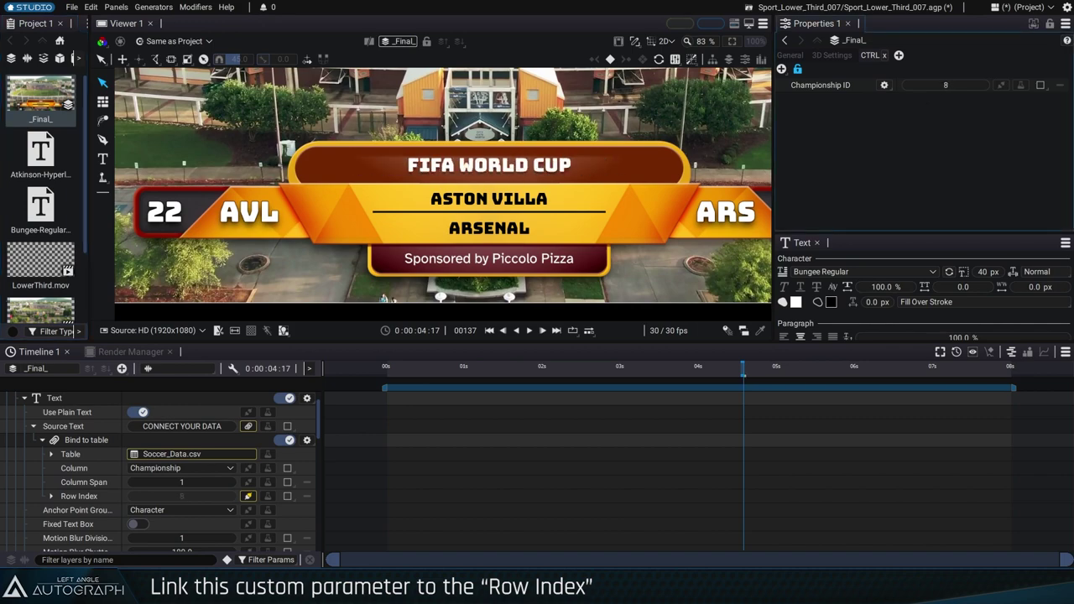
drag(945, 85, 772, 71)
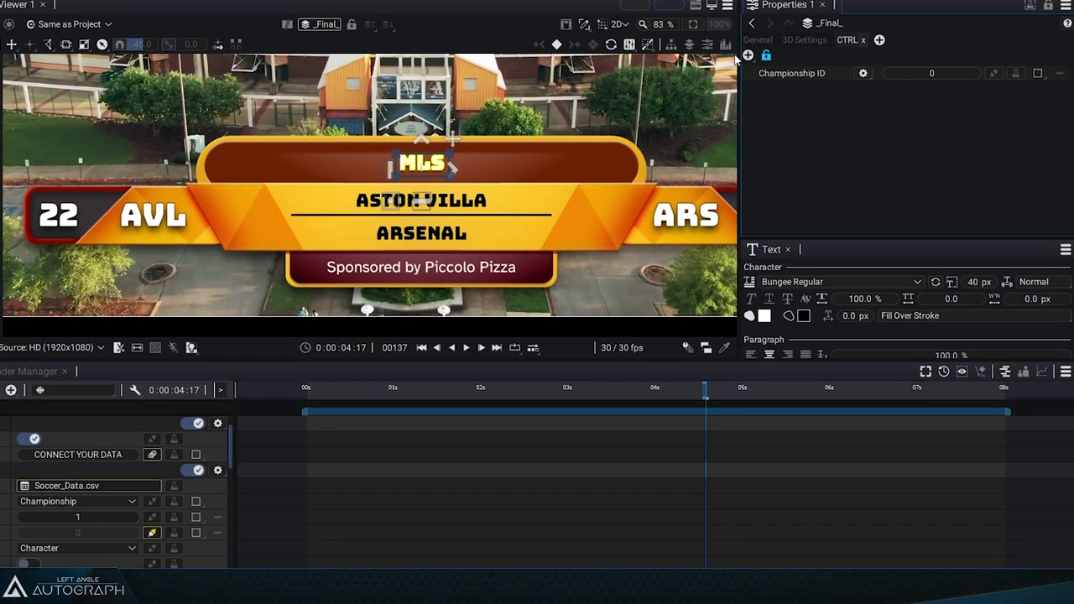
click(748, 56)
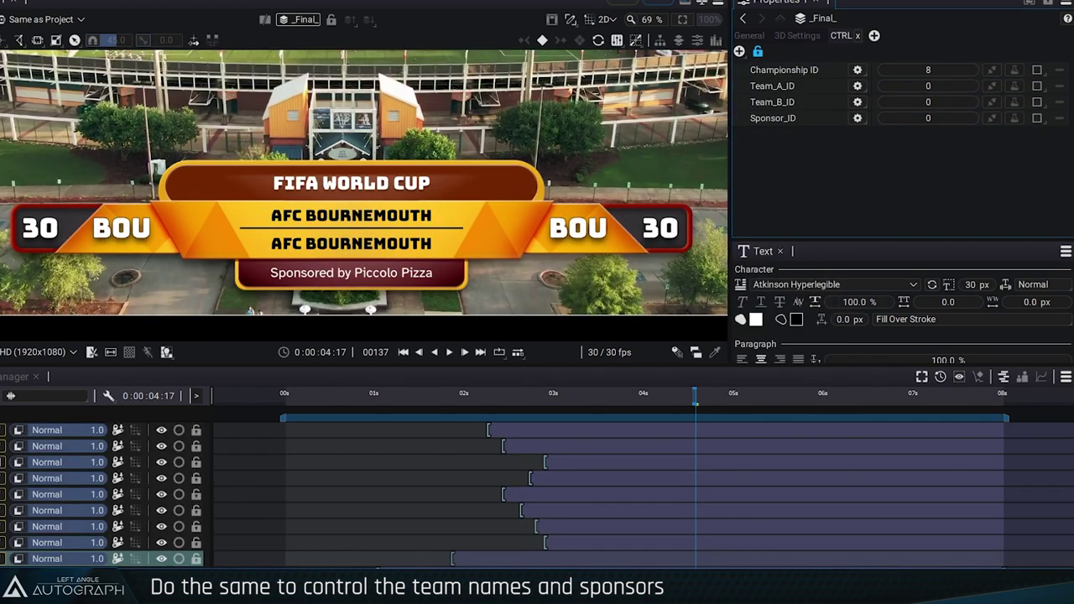
drag(928, 86, 918, 126)
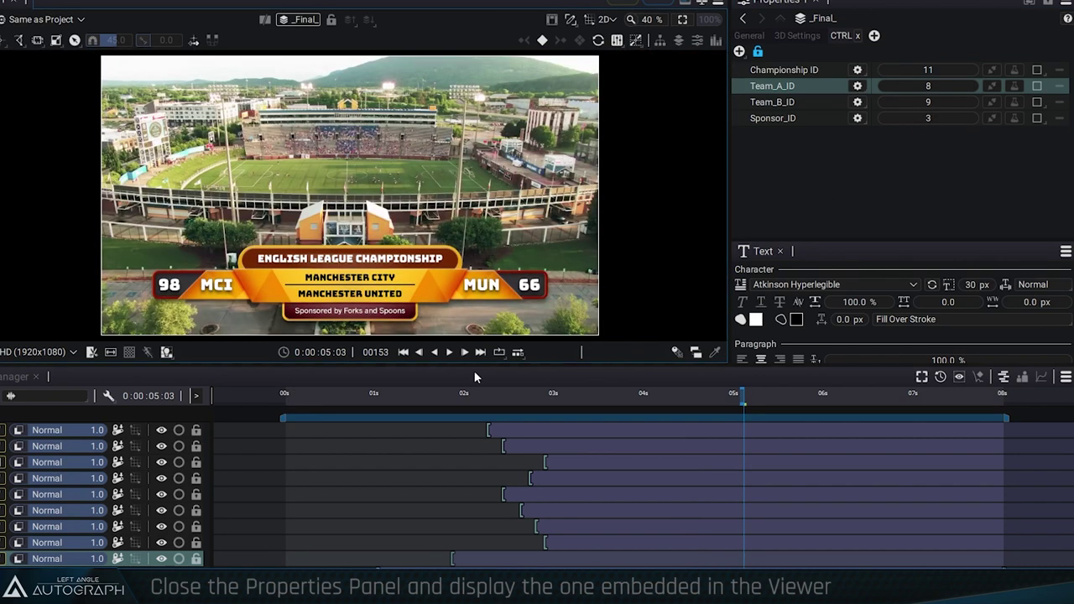
- Close the Properties container, embed its controls in the Viewer, and scrub back to earlier frames
click(1062, 4)
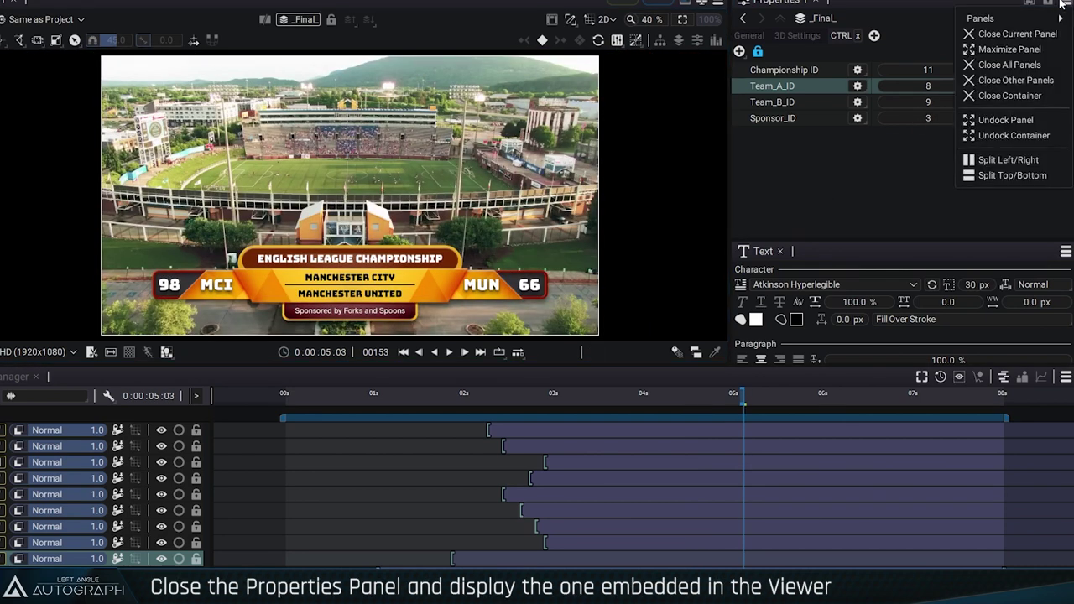
click(1014, 96)
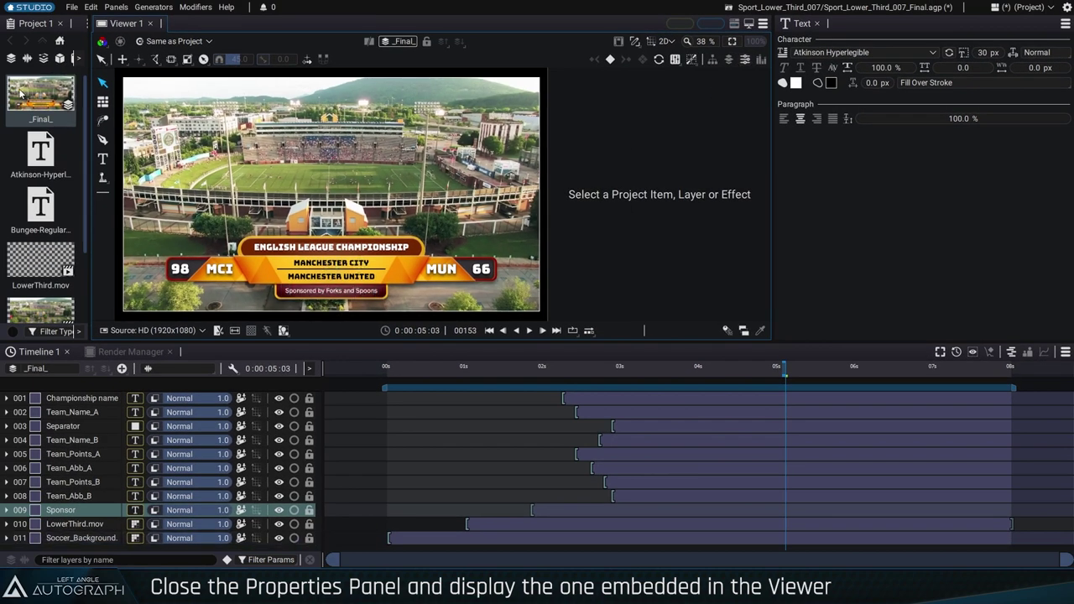
click(707, 40)
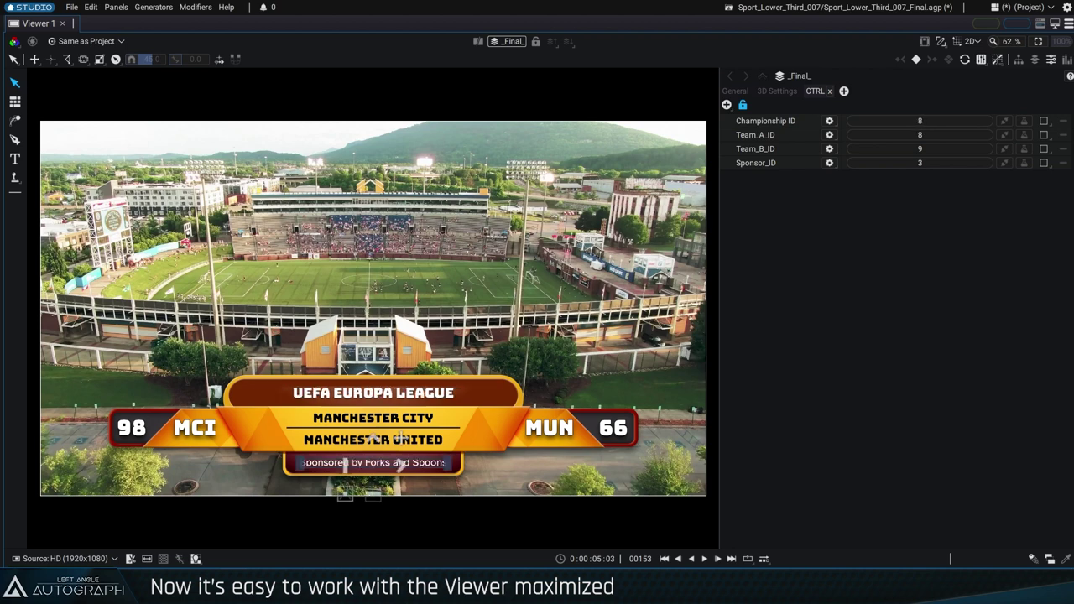
click(940, 42)
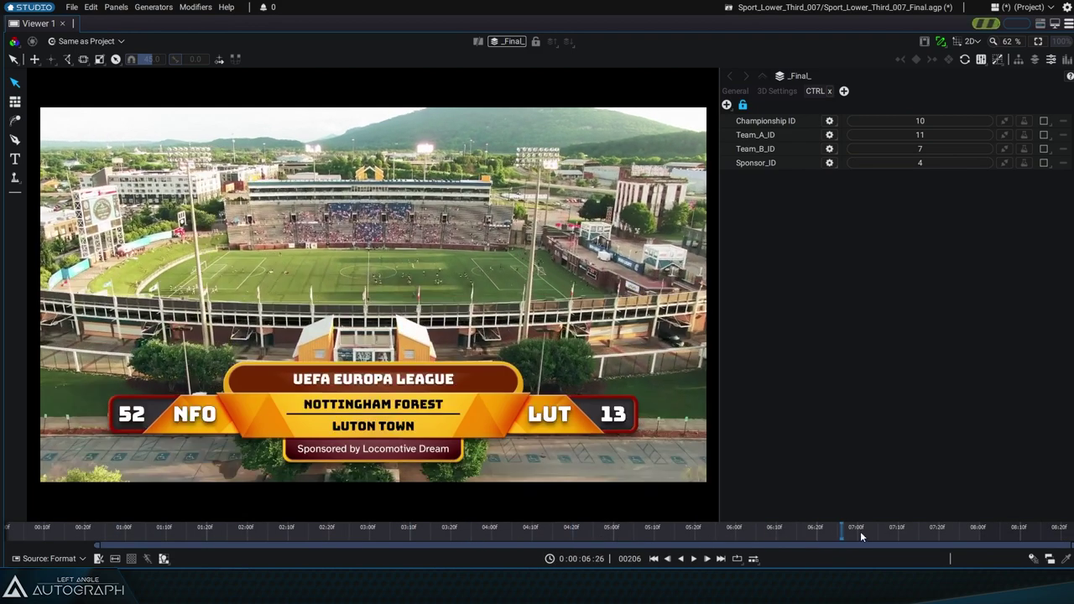
drag(860, 531, 51, 530)
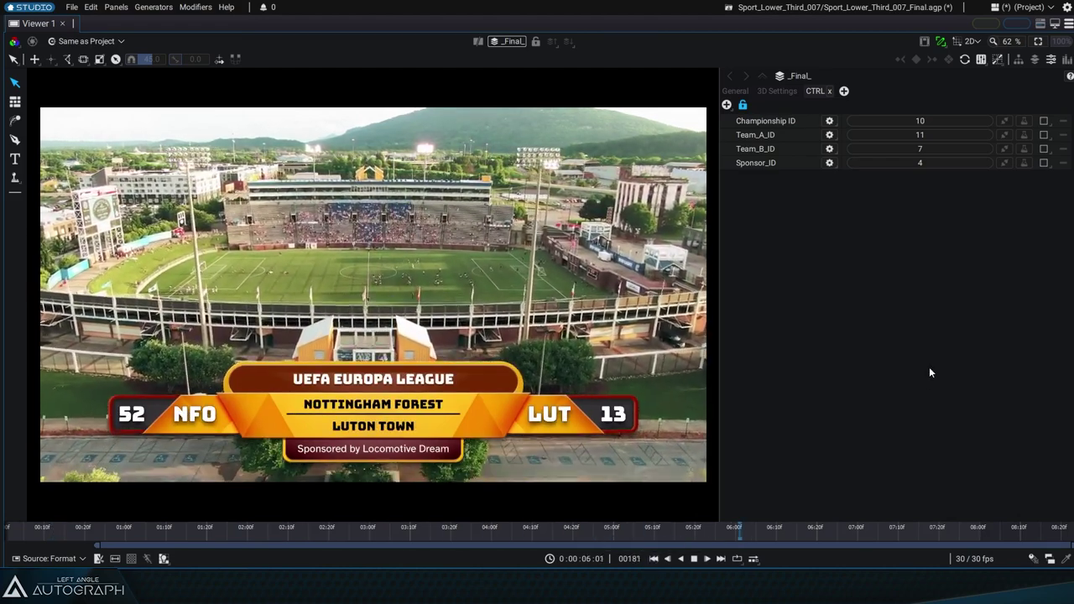
- Add a Drop-down Menu parameter to CTRL and fill its settings with Item 0 to Item 3
click(726, 104)
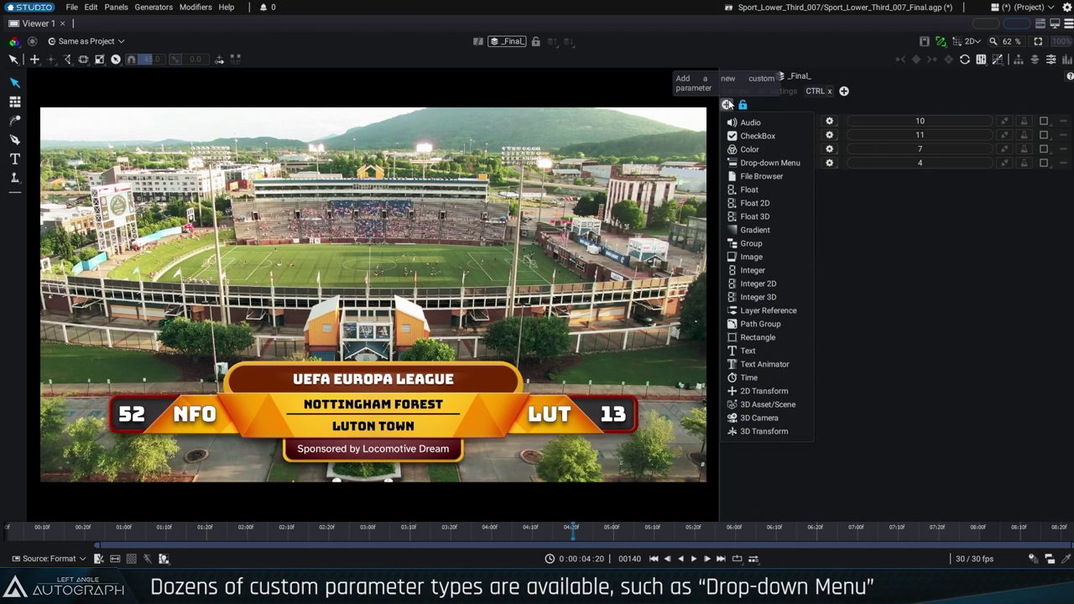
click(768, 163)
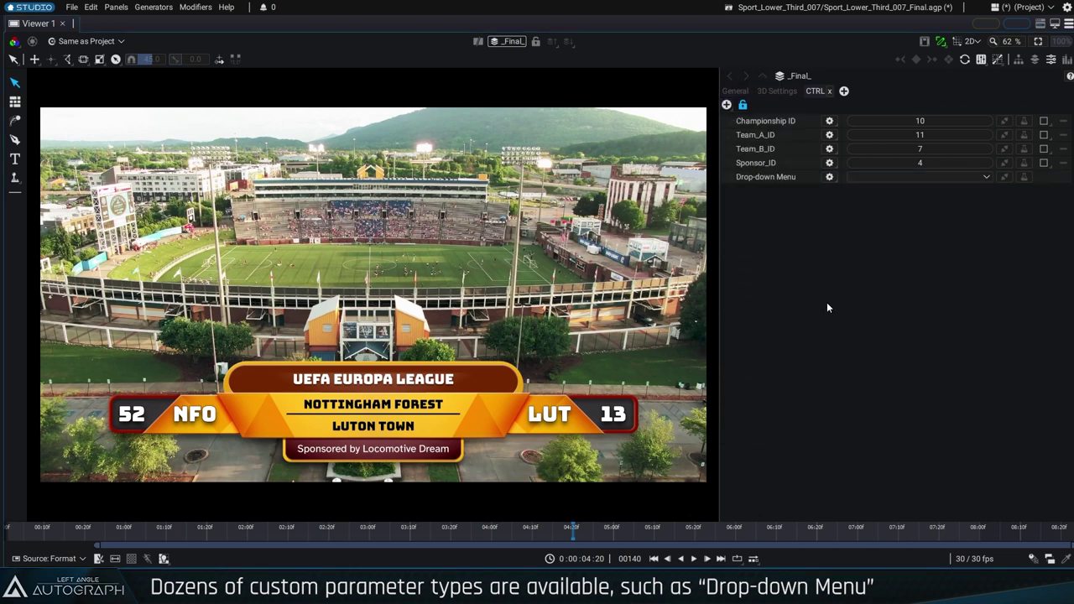
click(828, 176)
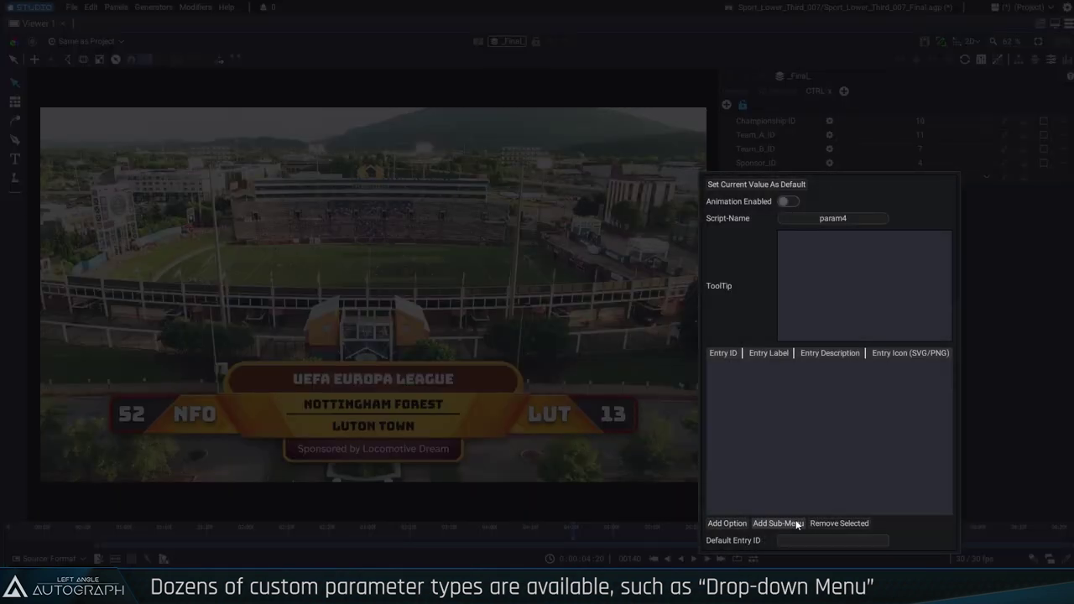
click(727, 523)
click(726, 522)
click(727, 523)
click(727, 522)
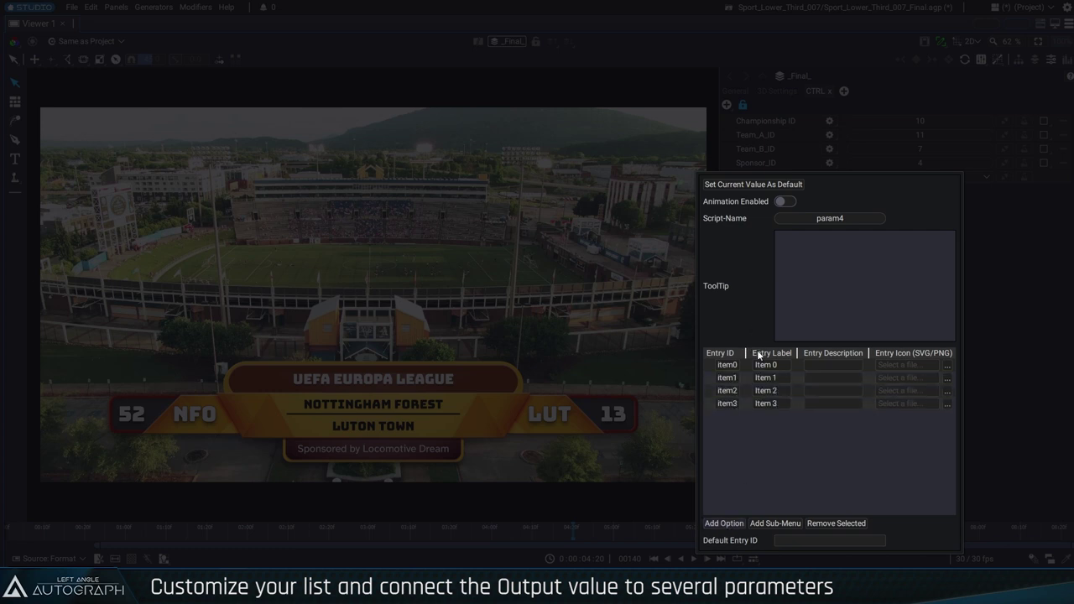
click(871, 381)
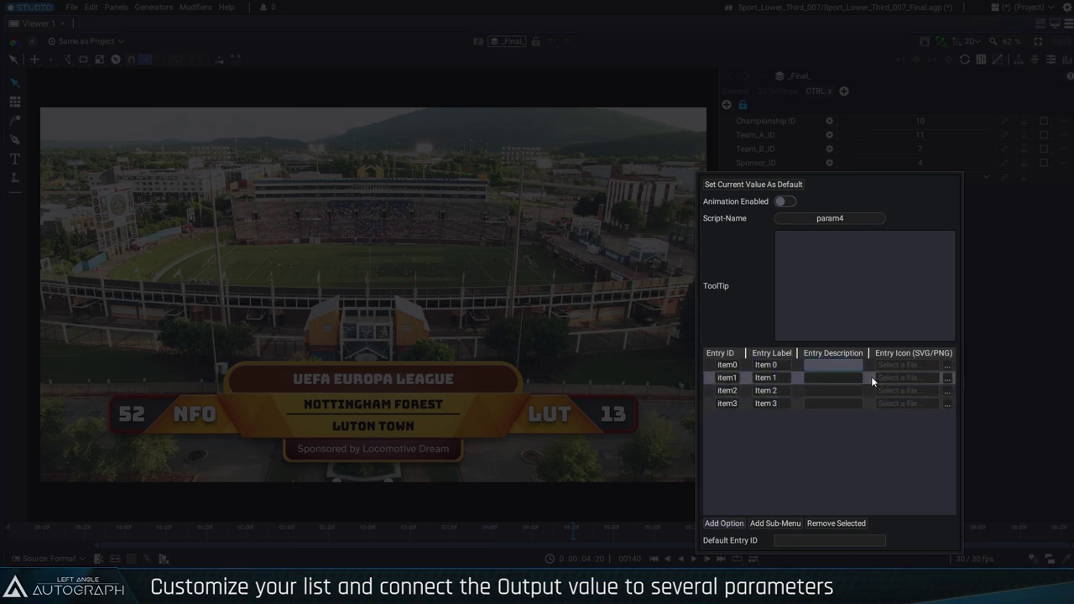